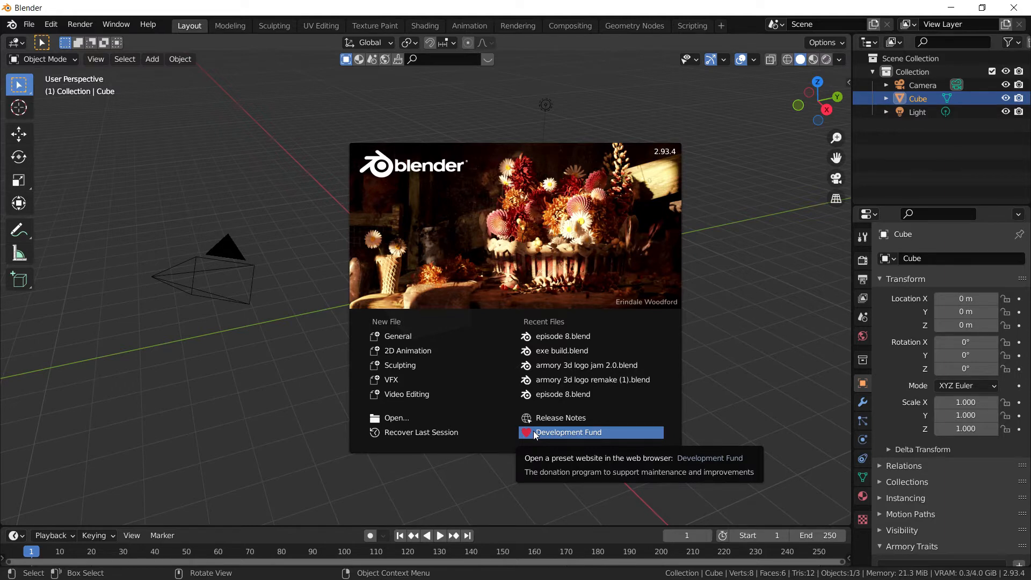
Open episode 8.blend from the splash screen's recent files
left_click(616, 340)
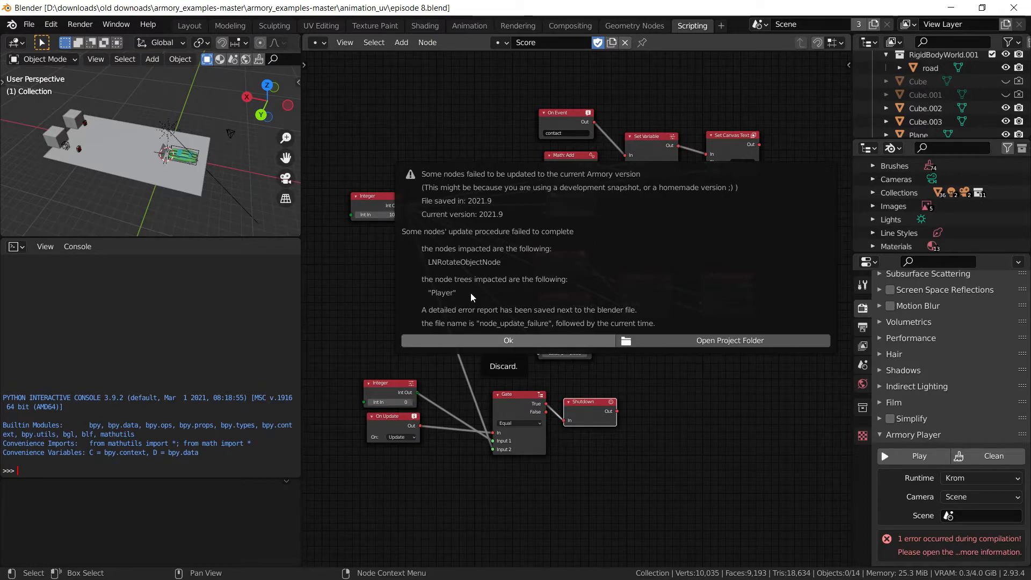
Dismiss the node update warning and switch to the Player node tree, showing the player controls frame
left_click(514, 340)
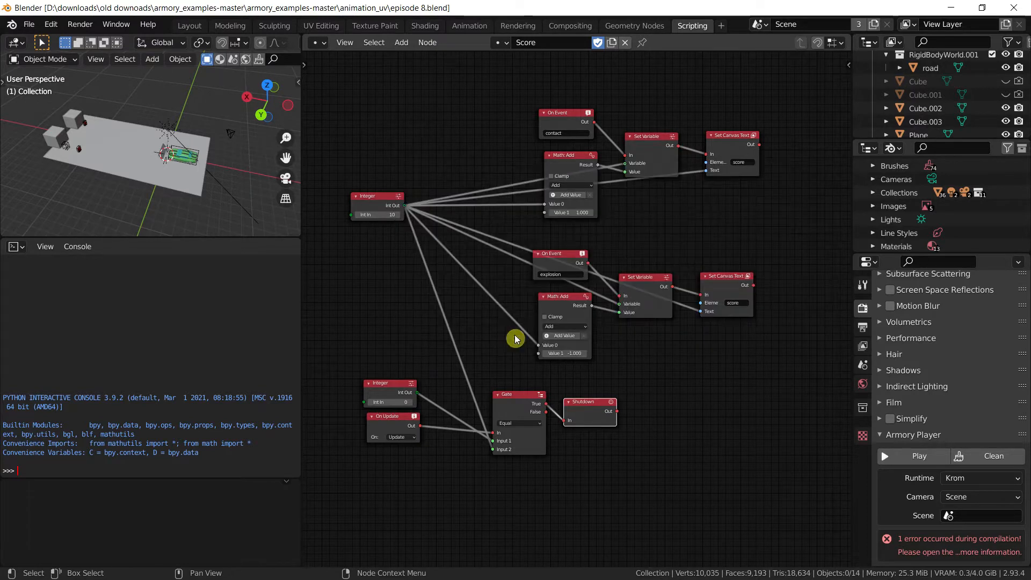
left_click(504, 43)
left_click(505, 88)
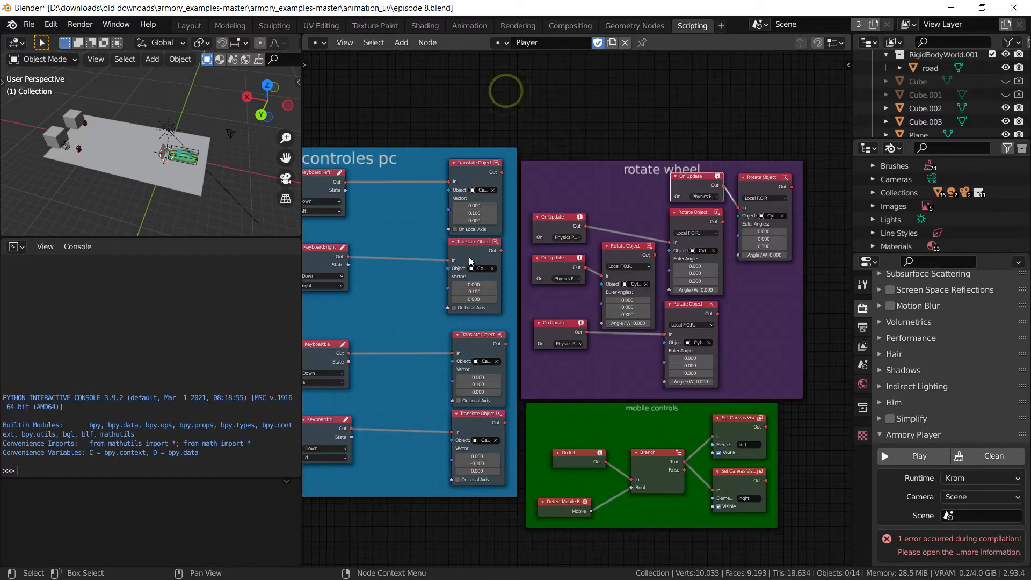
middle_click_drag(536, 343, 700, 355)
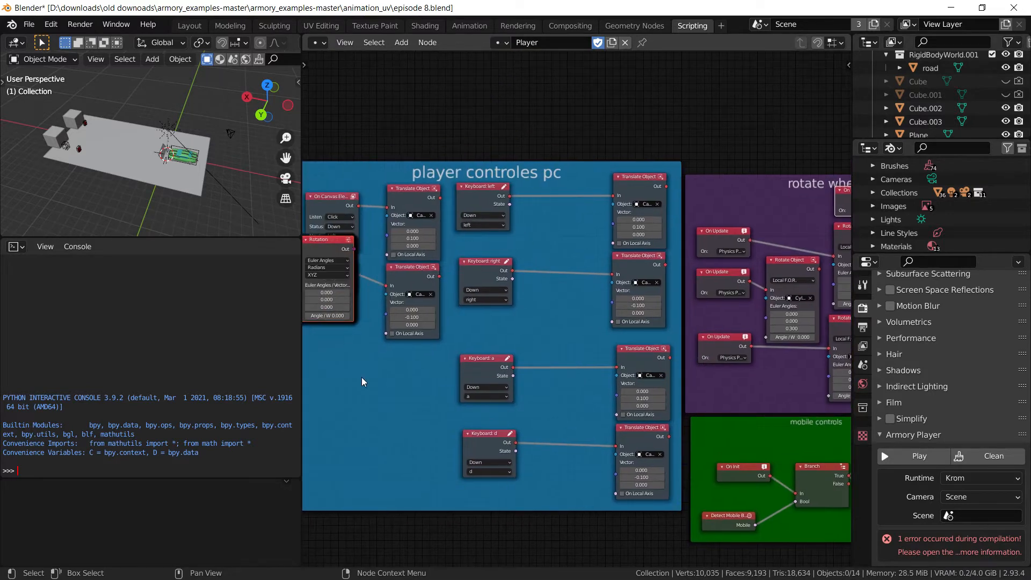
middle_click_drag(362, 378, 719, 409)
scroll(685, 242, "up", 2)
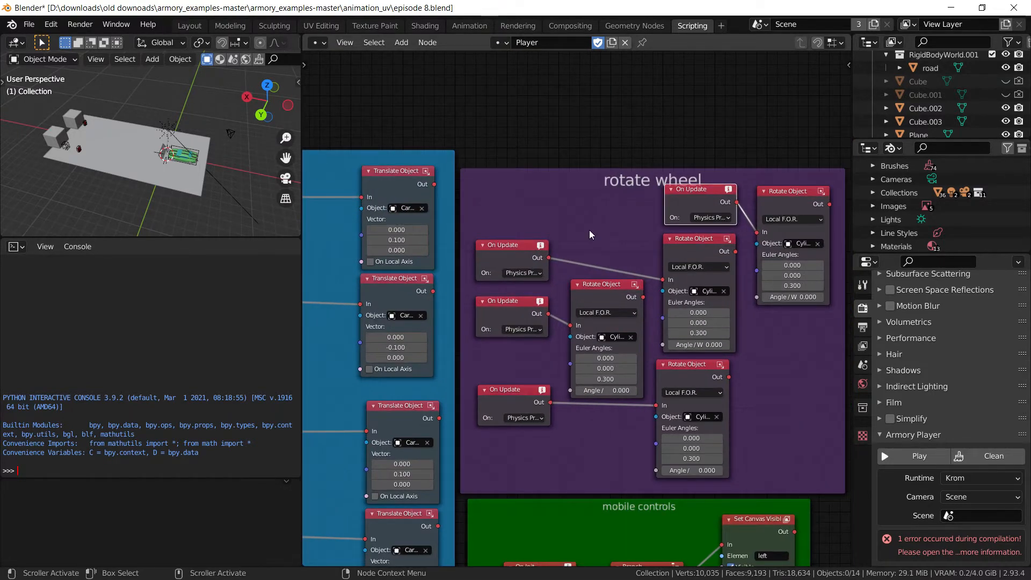
middle_click_drag(599, 241, 450, 245)
scroll(493, 333, "down", 4)
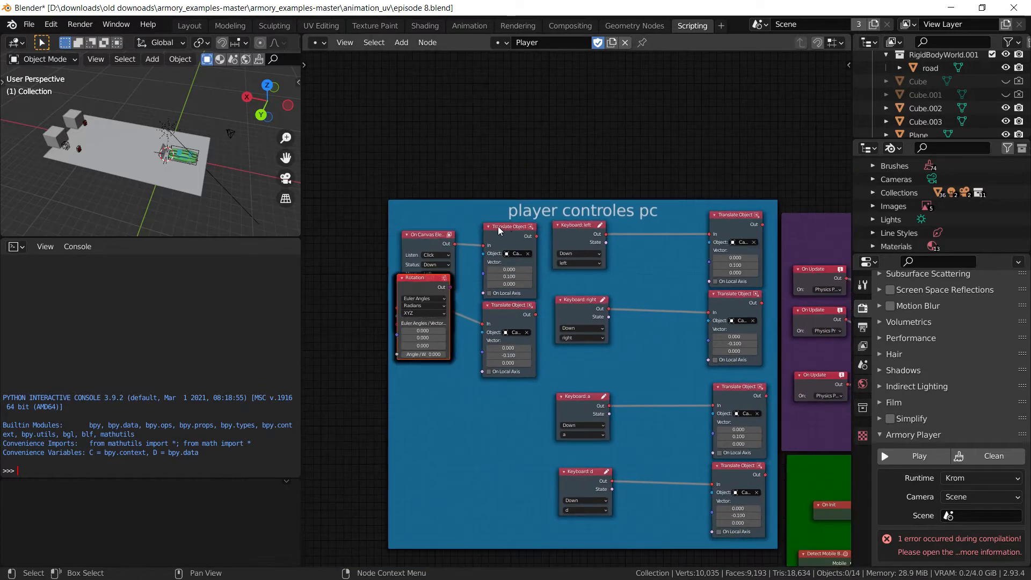
Move the player controls frame aside and delete the three loose Rotation nodes
left_click(486, 219)
left_click_drag(485, 218, 455, 441)
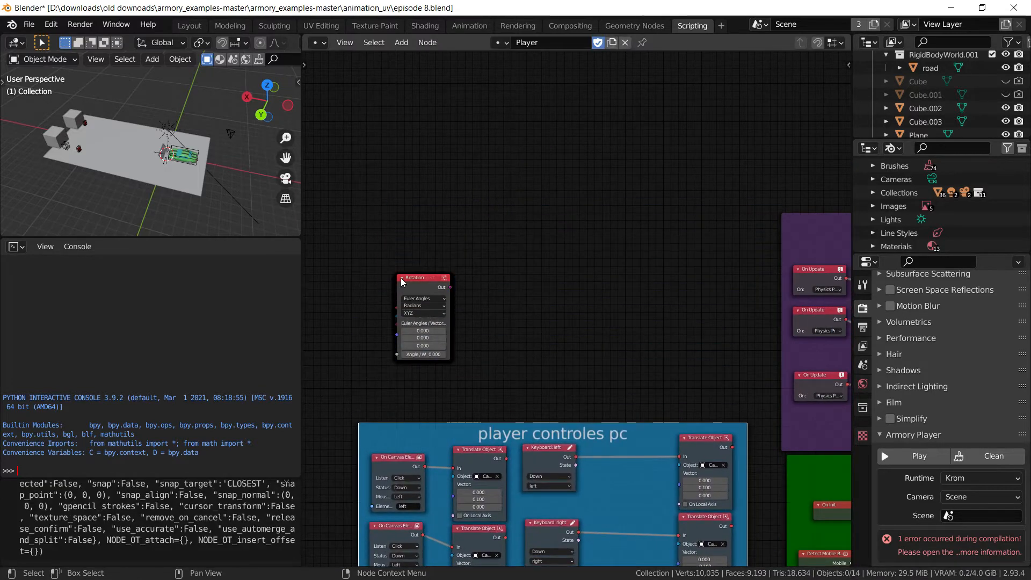
left_click_drag(408, 283, 421, 210)
left_click_drag(374, 159, 556, 358)
key("x")
Move the player controls frame beside the rotate wheel frame, then delete the rotate wheel frame
middle_click_drag(584, 330, 537, 183)
left_click_drag(580, 466, 579, 258)
middle_click_drag(701, 283, 429, 313)
left_click(596, 122)
key("x")
Move one On Update and Rotate Object pair together to the right
middle_click_drag(624, 233, 416, 241)
left_click(446, 127)
left_click(487, 129, "shift")
left_click_drag(484, 129, 677, 172)
scroll(583, 295, "up", 2)
middle_click_drag(612, 233, 570, 288)
left_click(573, 167)
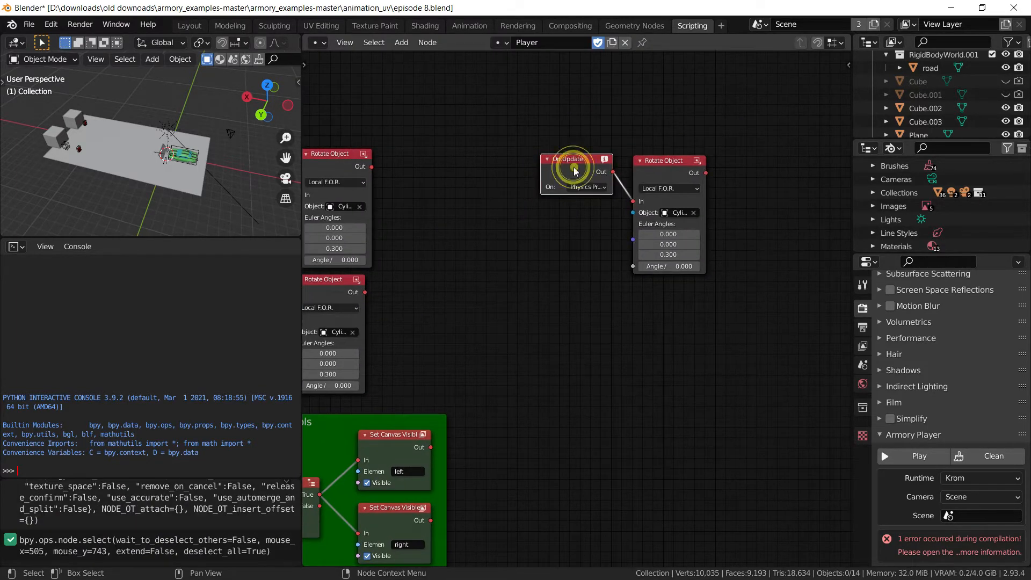
Nudge On Update left and widen the Rotate Object node to read its target
left_click_drag(574, 171, 509, 169)
left_click(705, 209)
left_click(705, 207)
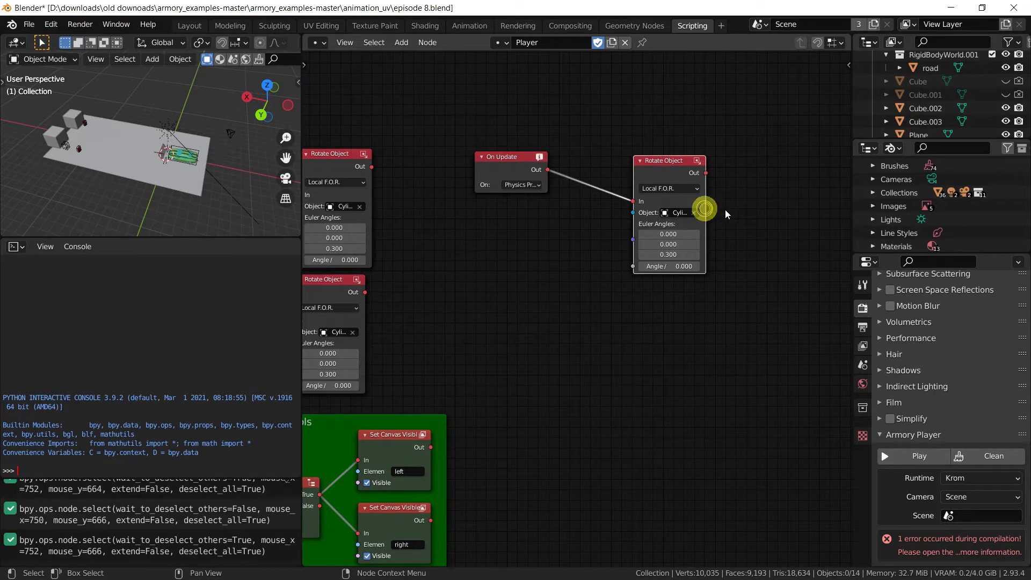
left_click_drag(705, 208, 771, 208)
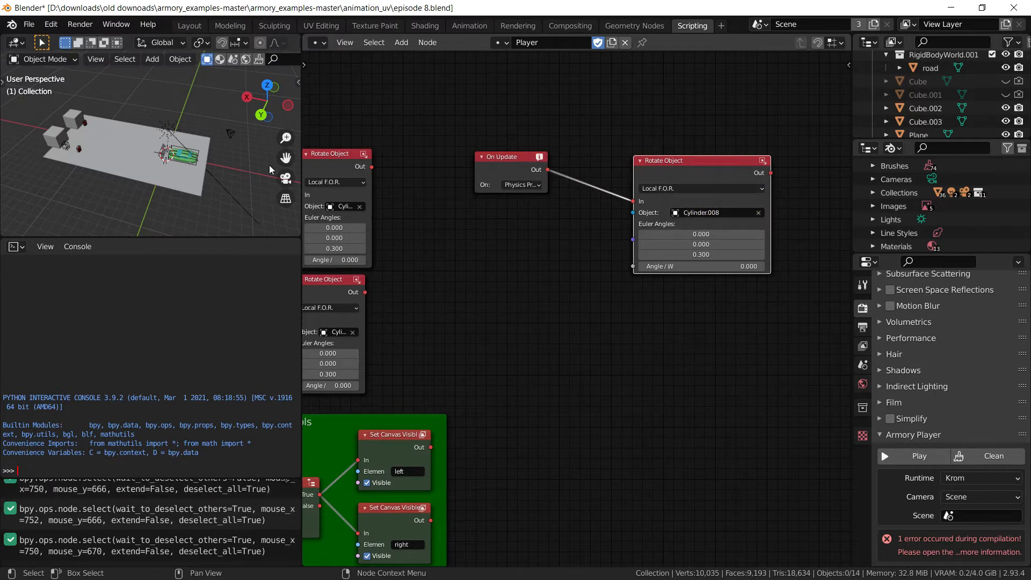
Join the console area into the 3D viewport and orbit to the green car close up
right_click(211, 236)
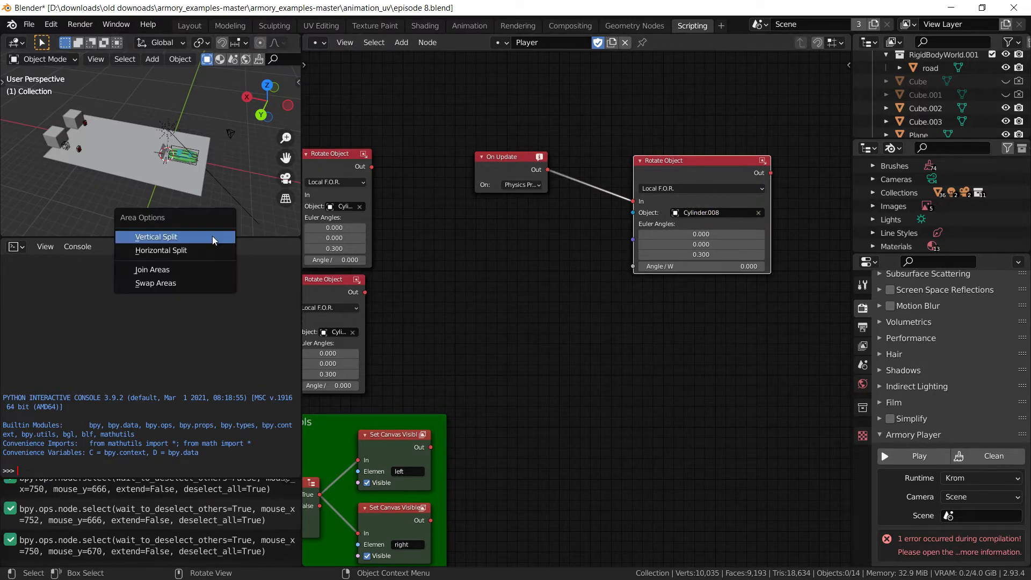
left_click(199, 264)
left_click(194, 334)
scroll(179, 323, "up", 6)
mouse_move(178, 322)
middle_mouse_down()
mouse_move(231, 308)
mouse_move(73, 327)
mouse_move(114, 358)
mouse_move(194, 347)
mouse_move(172, 336)
middle_mouse_up()
scroll(114, 359, "up", 3)
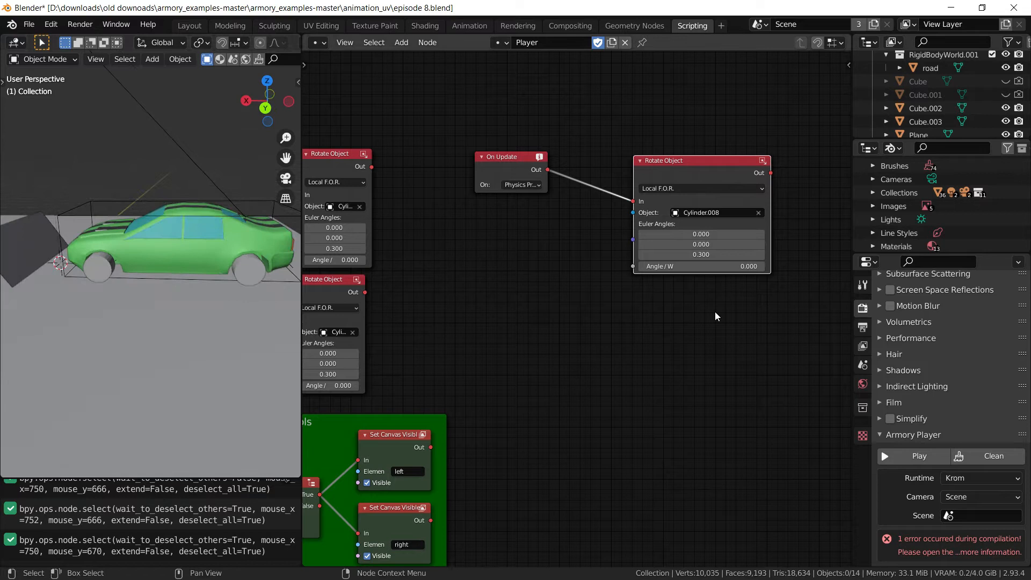
Clear the Cylinder.008 target from the Rotate Object node
left_click(758, 213)
middle_click_drag(618, 366, 645, 369)
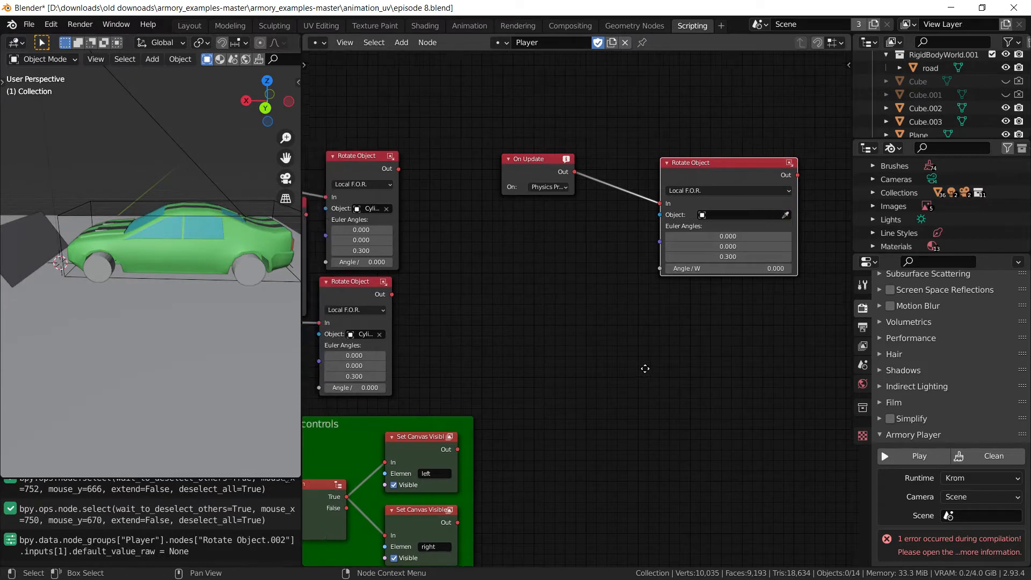
key("shift+a")
Add a new Rotate Object node (search 'roto') onto the On Update link and widen it
mouse_move(607, 188)
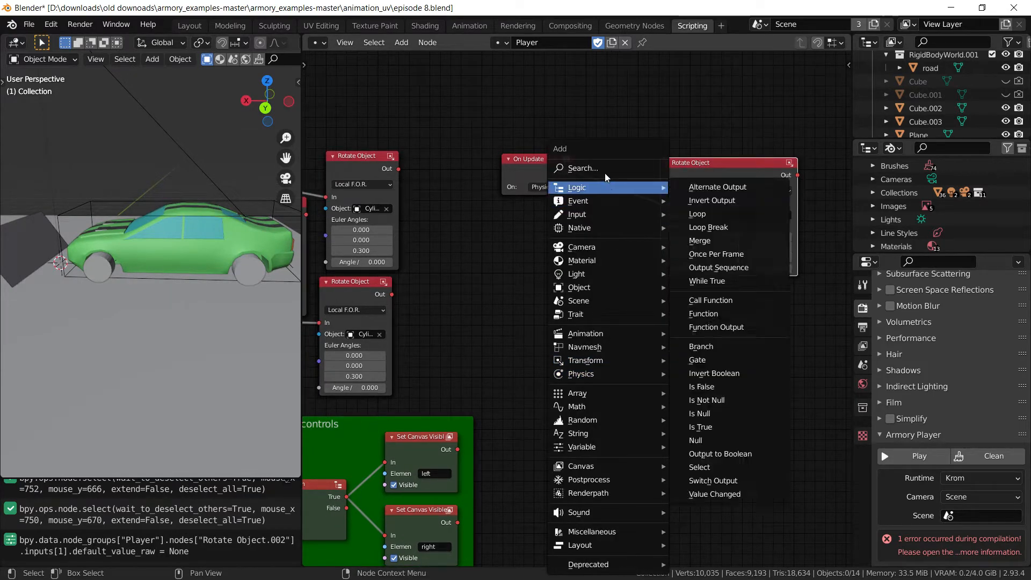
left_click(590, 168)
type("roto")
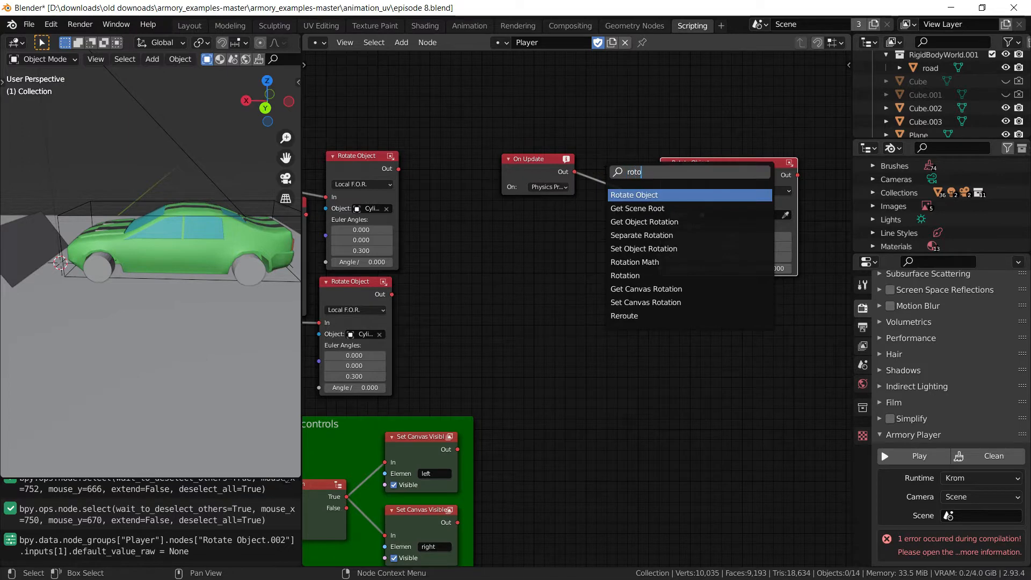
left_click(648, 194)
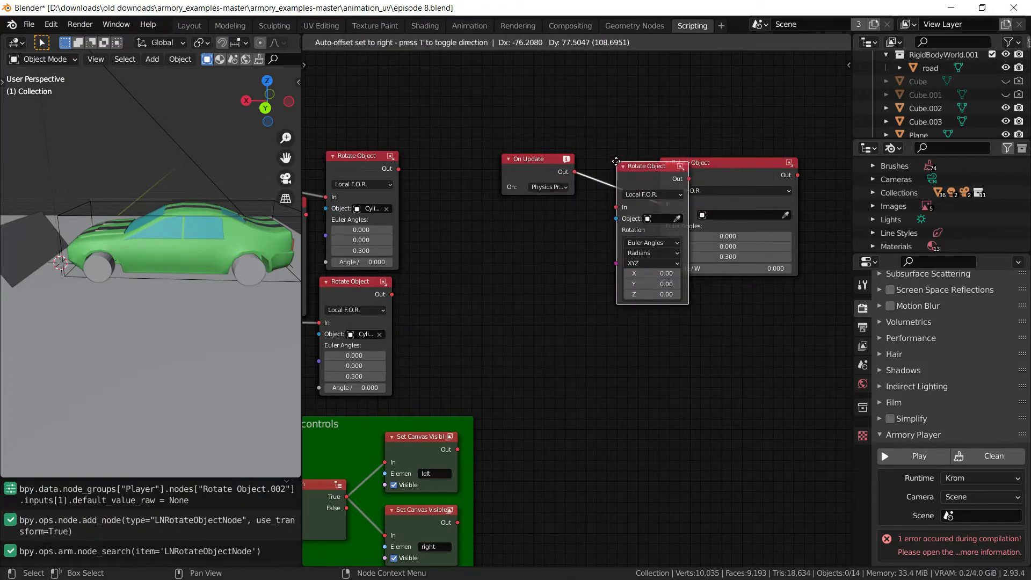
left_click(614, 161)
scroll(604, 222, "up", 1)
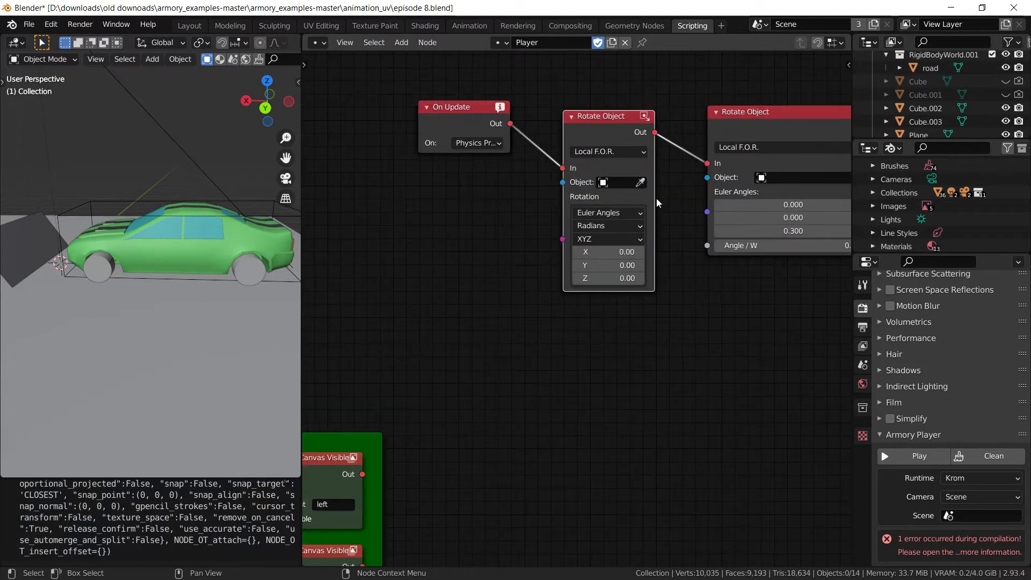
left_click_drag(653, 198, 681, 201)
middle_click_drag(657, 251, 596, 253)
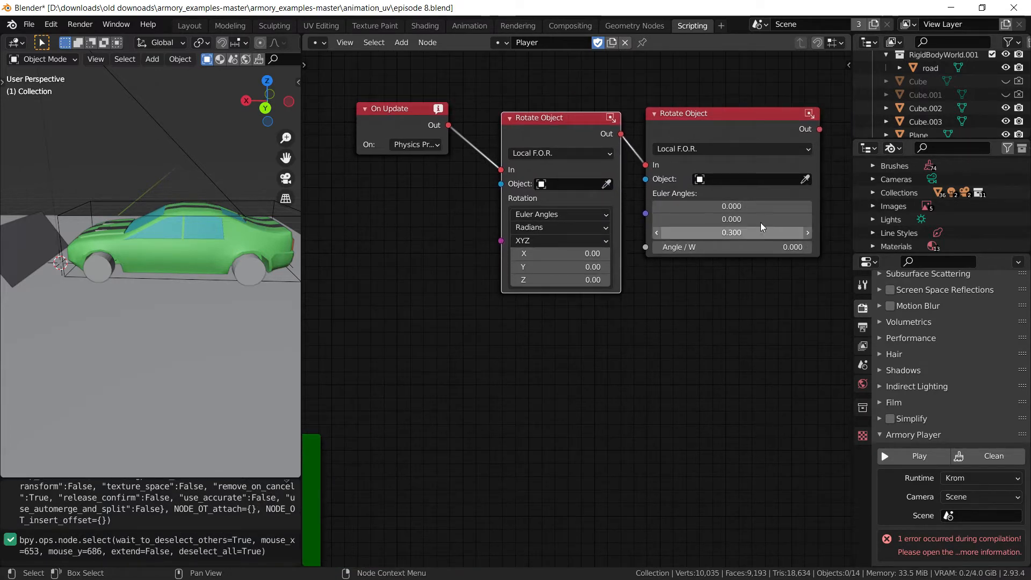
Set the new node's Z rotation to 0.30 and delete the old Rotate Object node
left_click_drag(729, 134, 727, 145)
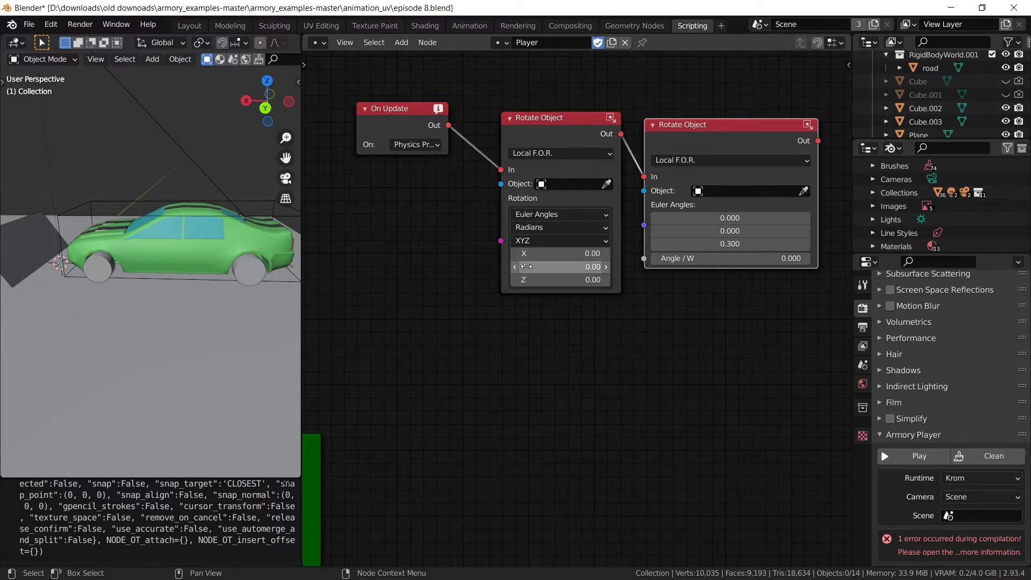
left_click(579, 280)
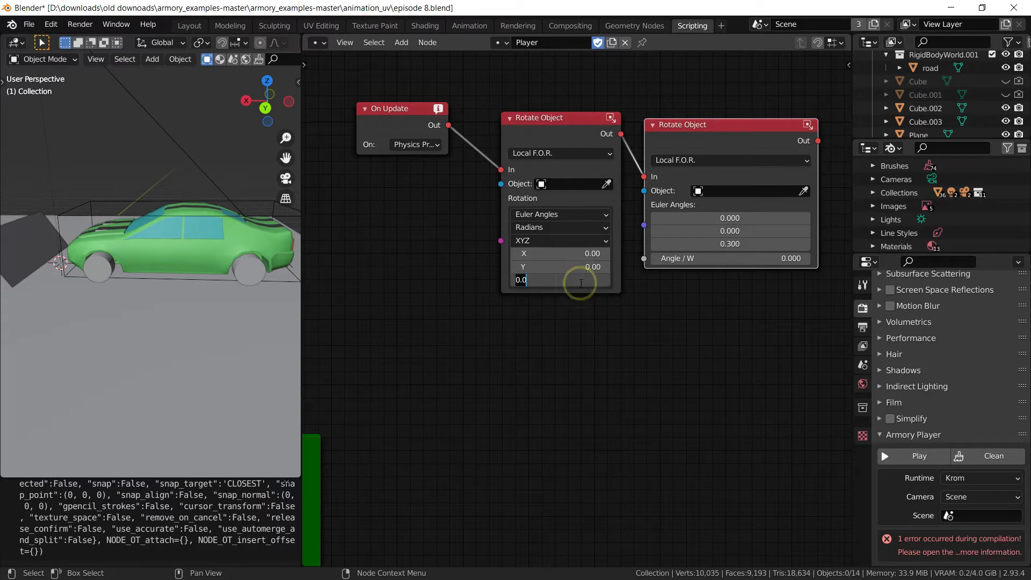
key("Return")
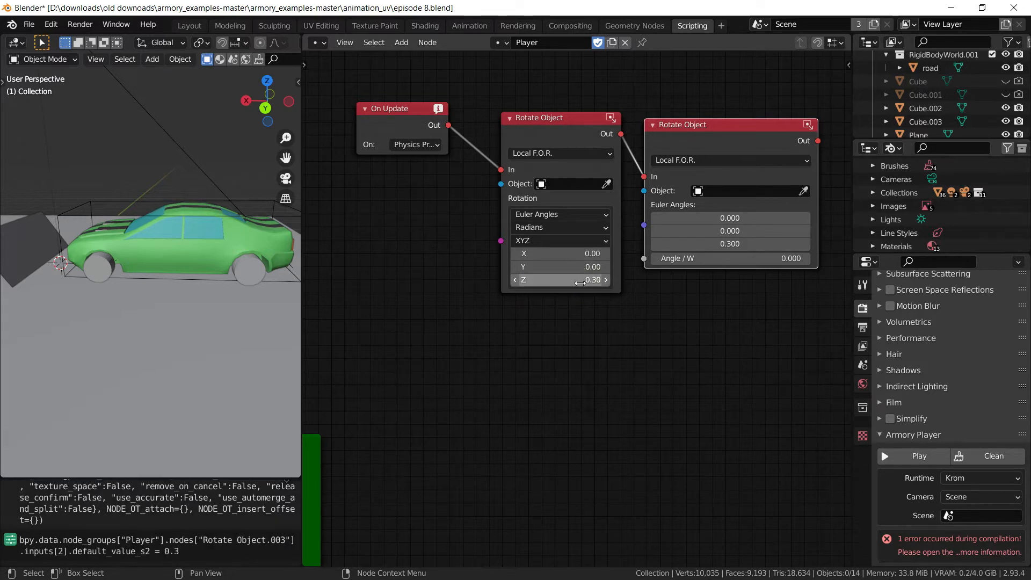
left_click(730, 128)
key("x")
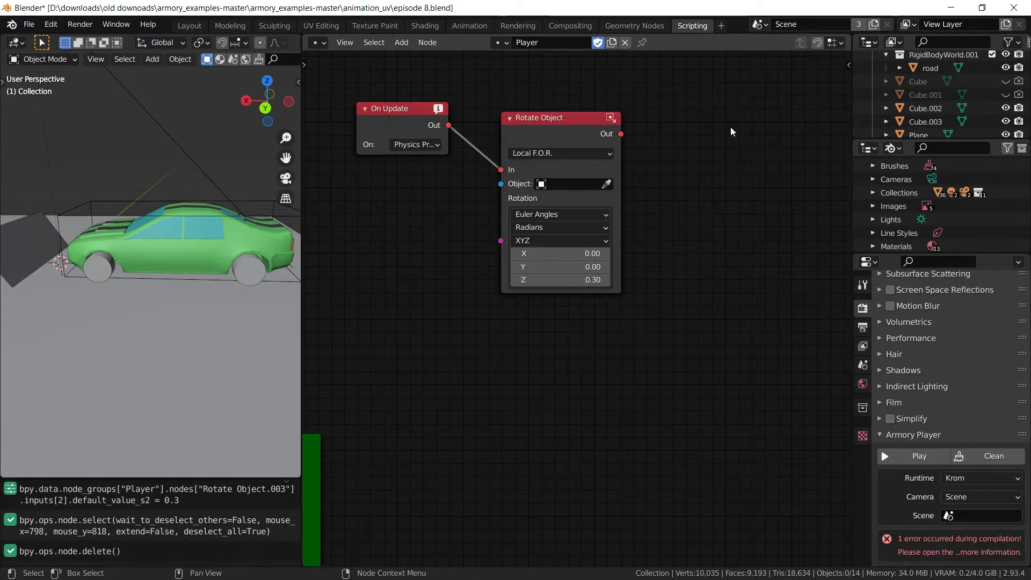
middle_click_drag(666, 273, 707, 323)
Eyedrop the car wheel Cylinder.008 as the new Rotate Object node's target
left_click(648, 233)
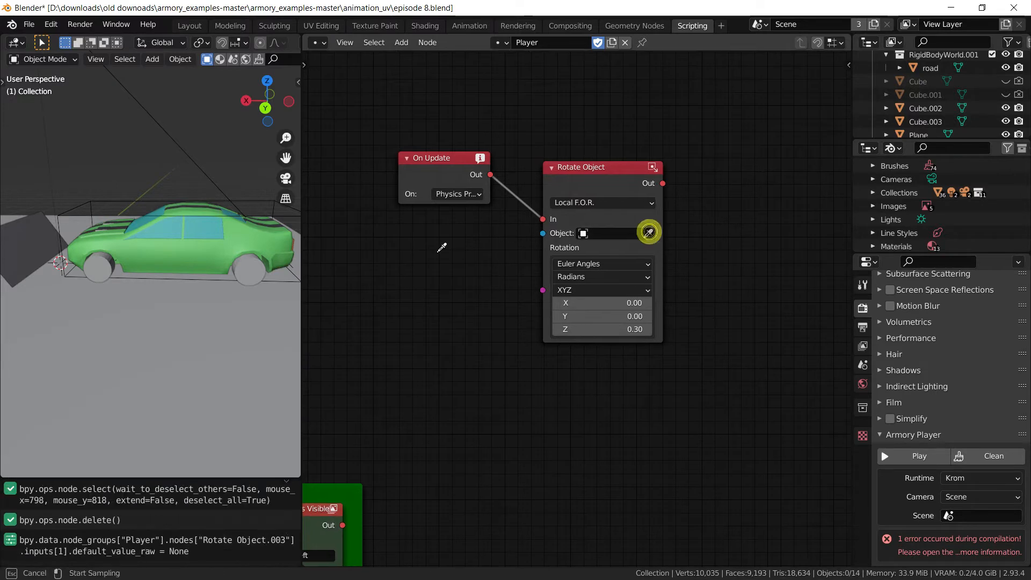
left_click(106, 264)
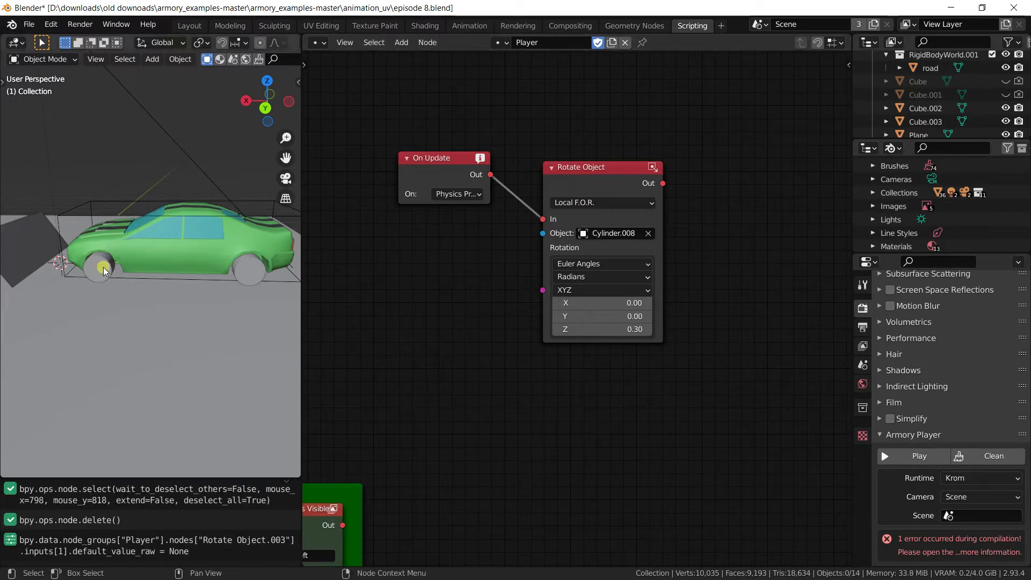
scroll(526, 352, "down", 3)
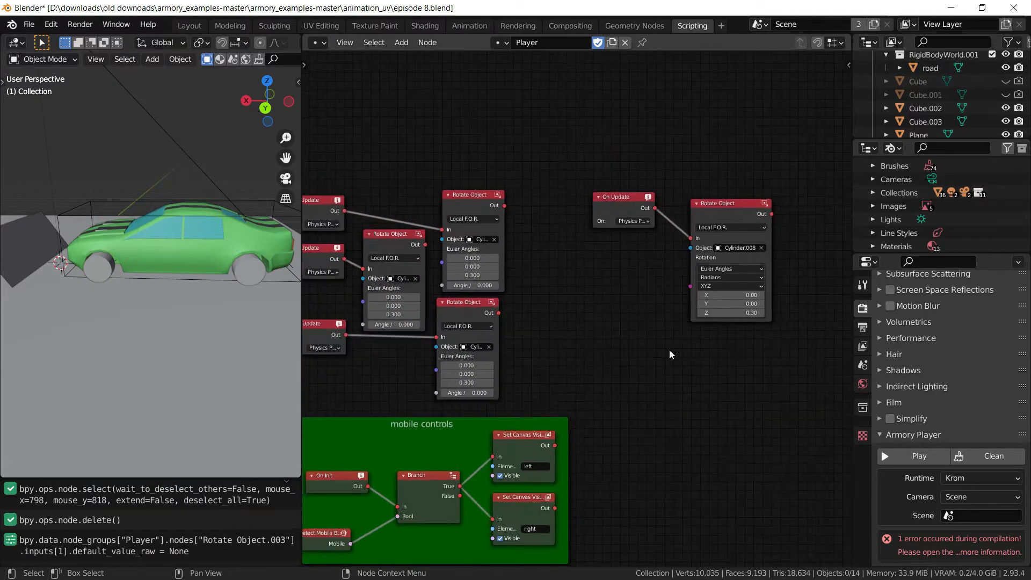
mouse_move(666, 364)
middle_mouse_down()
mouse_move(609, 343)
mouse_move(676, 368)
middle_mouse_up()
Duplicate the Rotate Object node into the chain, clearing the copy's target and re-picking a wheel for the top node
left_click(688, 213)
key("shift+d")
left_click(505, 250)
left_click_drag(588, 279, 488, 118)
left_click_drag(618, 267, 652, 265)
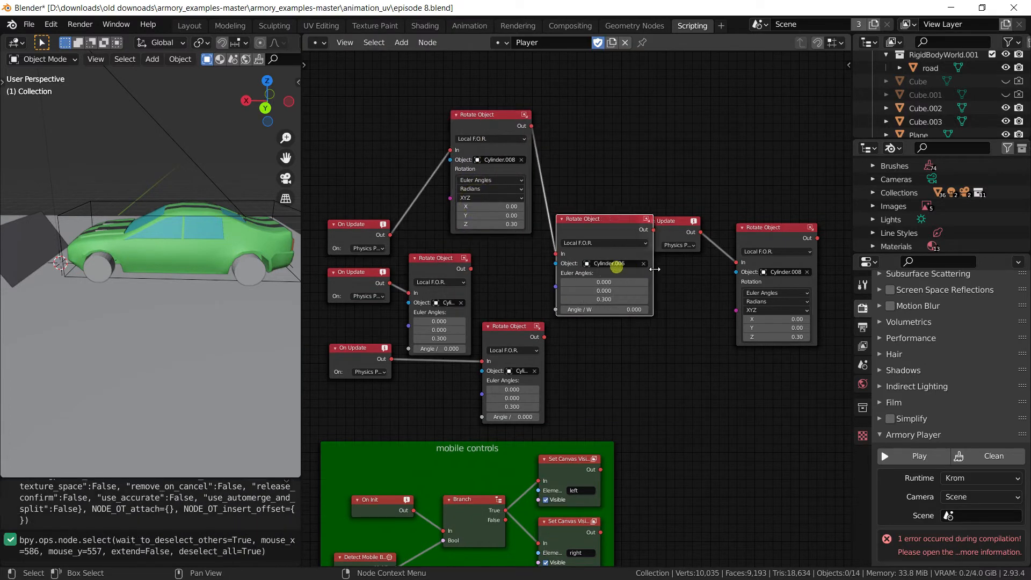
left_click(642, 263)
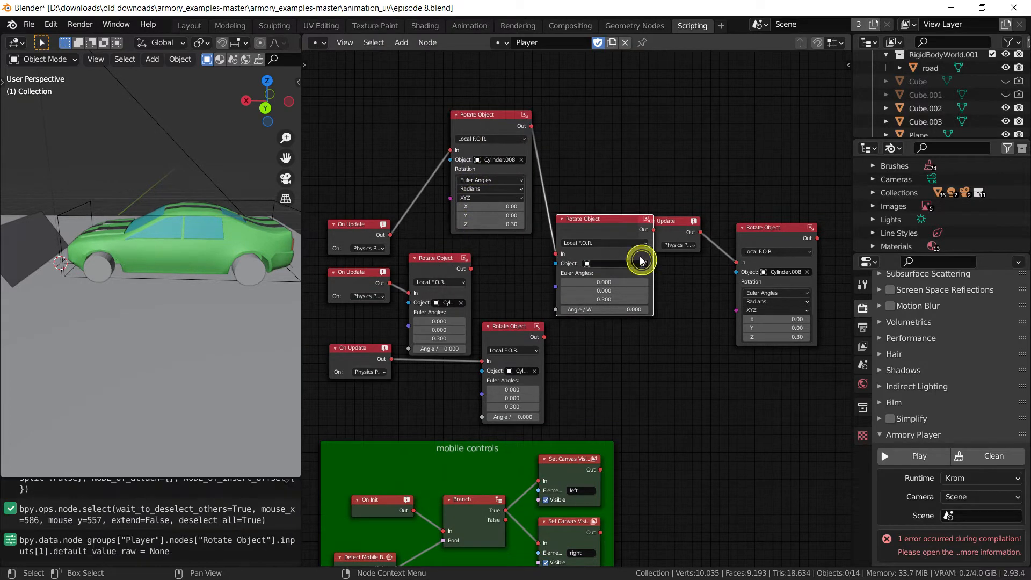
left_click(520, 159)
left_click(521, 160)
left_click(257, 264)
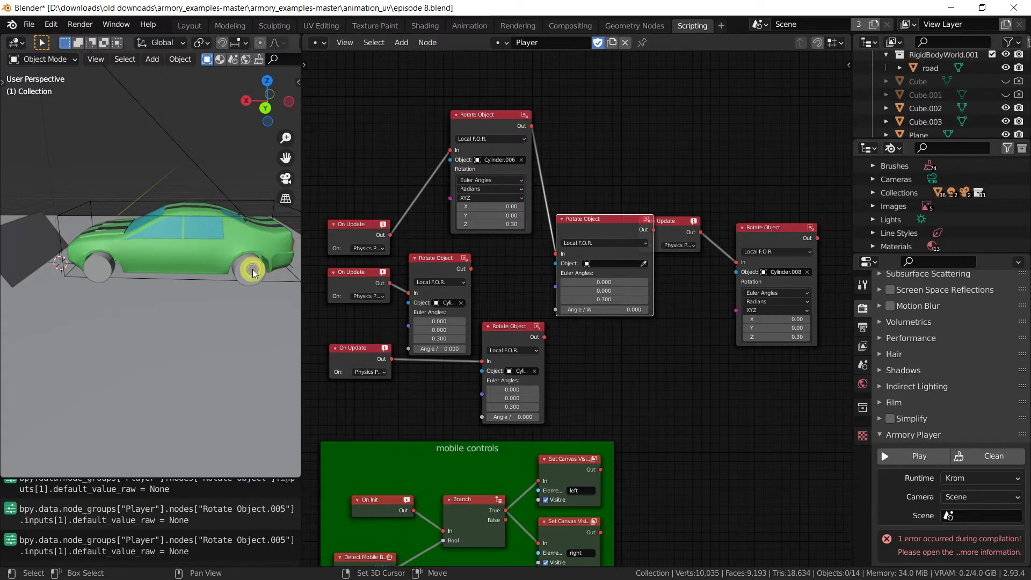
Delete the empty unused Rotate Object node and move the On Update node beside its rotate node
left_click(608, 230)
key("x")
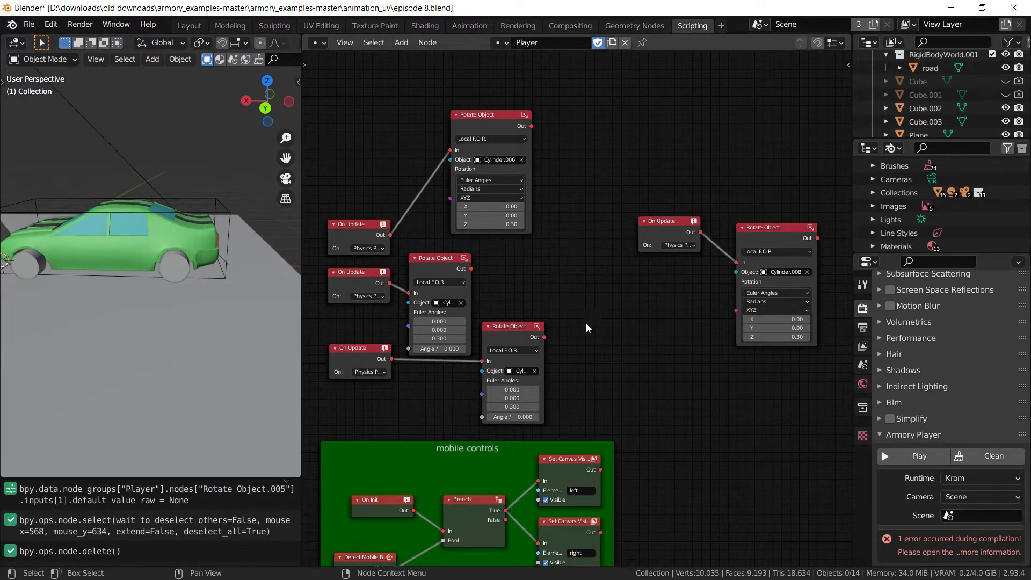
middle_click_drag(495, 283, 569, 289)
left_click_drag(442, 240, 469, 157)
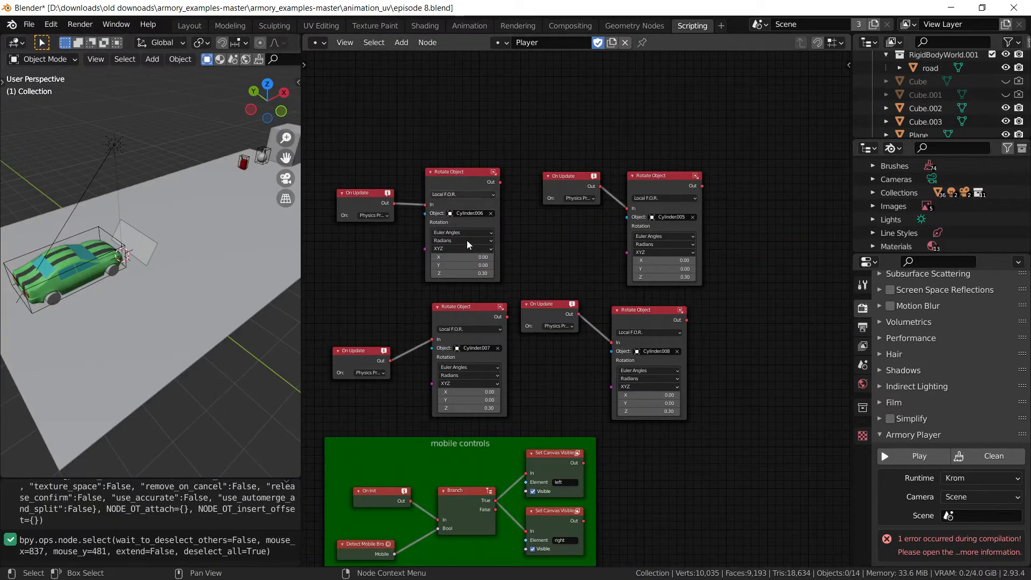
left_click(191, 27)
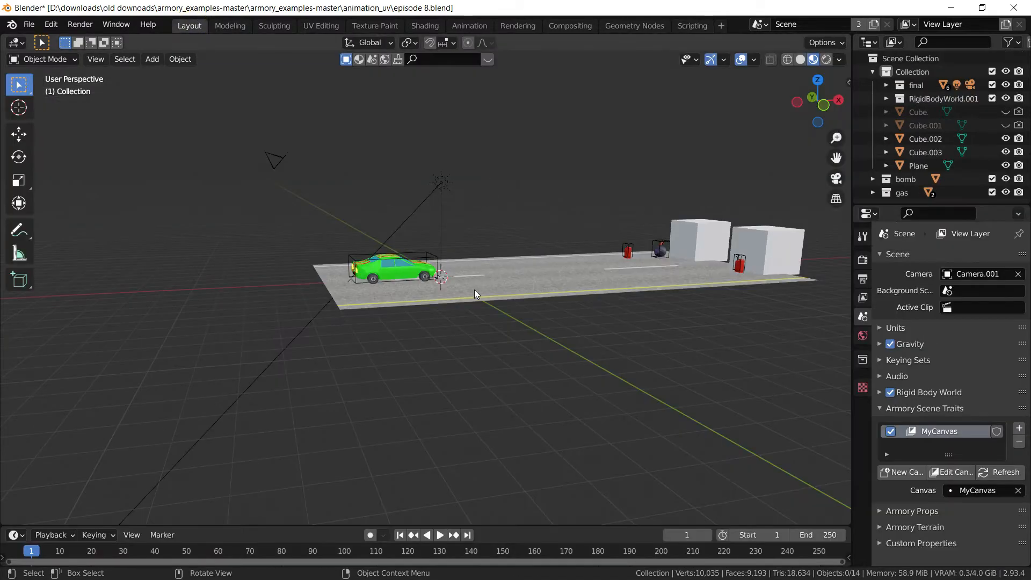
Add a Speaker object and move it along X off the road
middle_click_drag(475, 289, 527, 343)
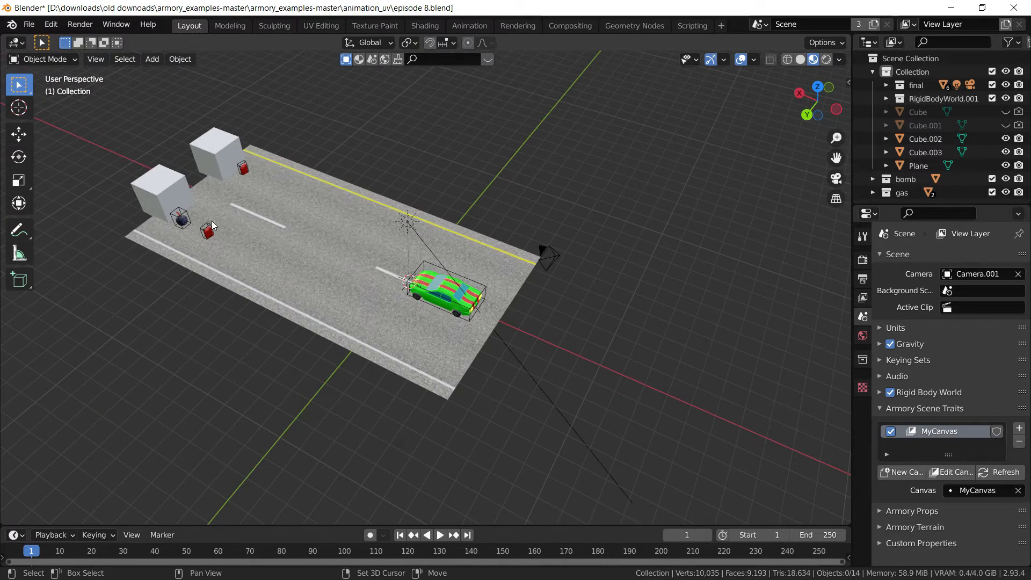
key("shift+a")
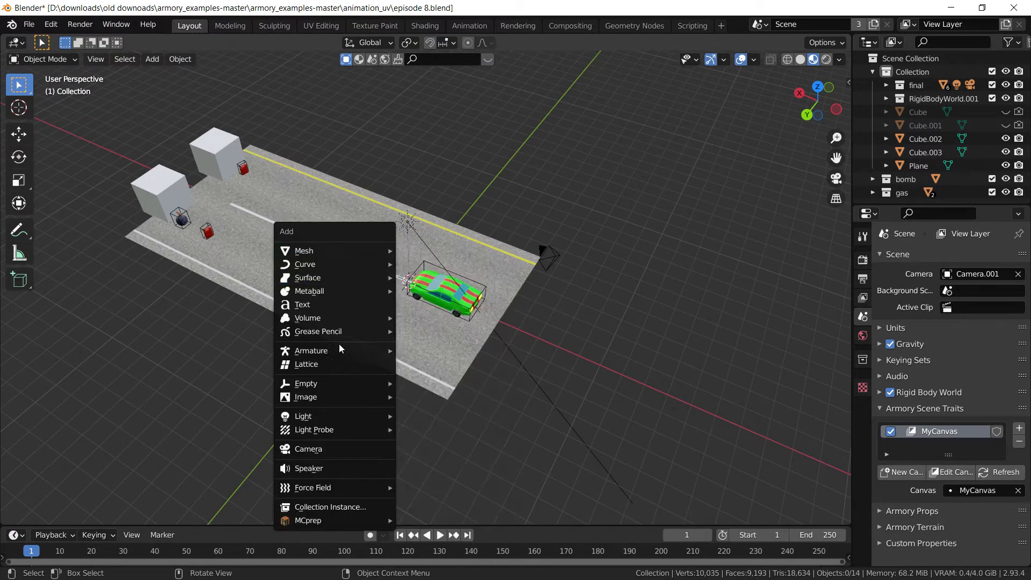
left_click(323, 472)
key("g")
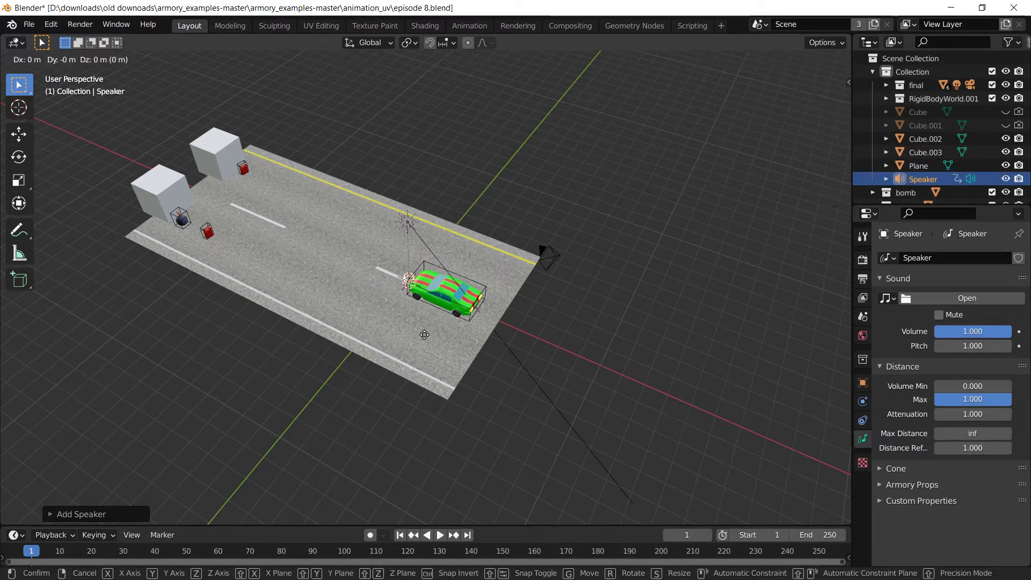
key("x")
left_click(597, 370)
middle_click_drag(598, 371, 436, 330, "shift")
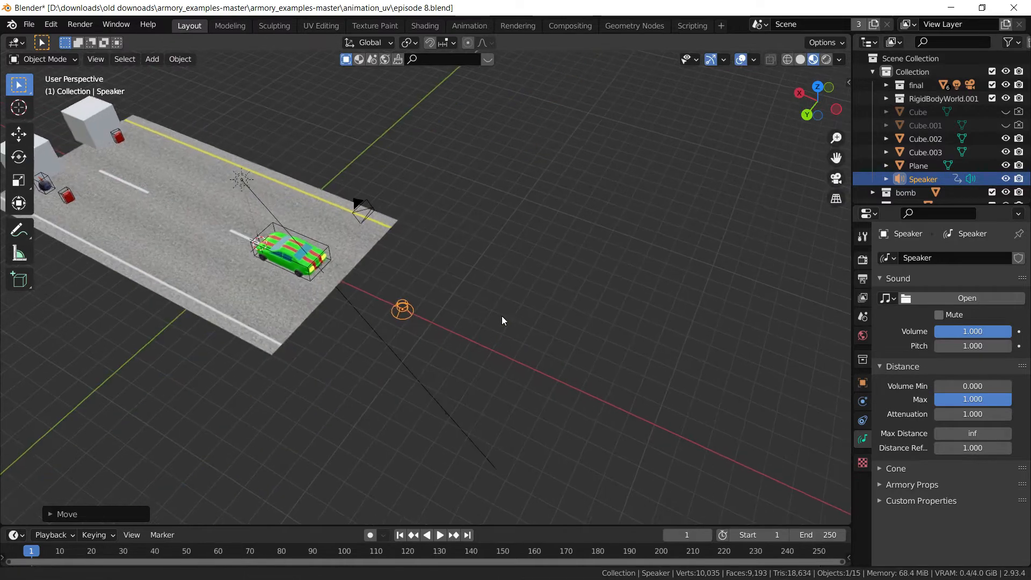
Name the speaker's sound data boomb and bring up the sound file browser
left_click(958, 259)
type("b")
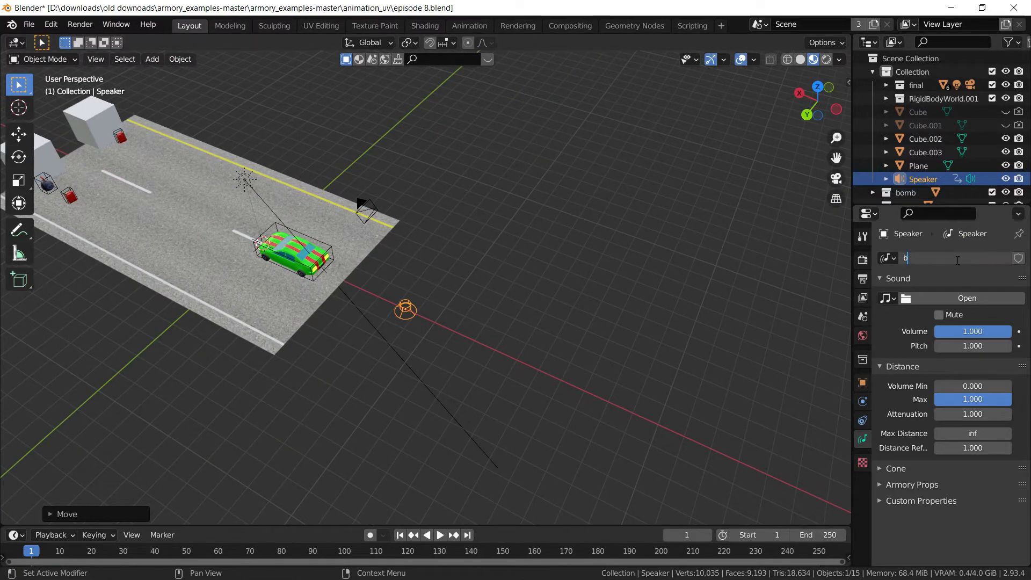
type("oomb")
key("Return")
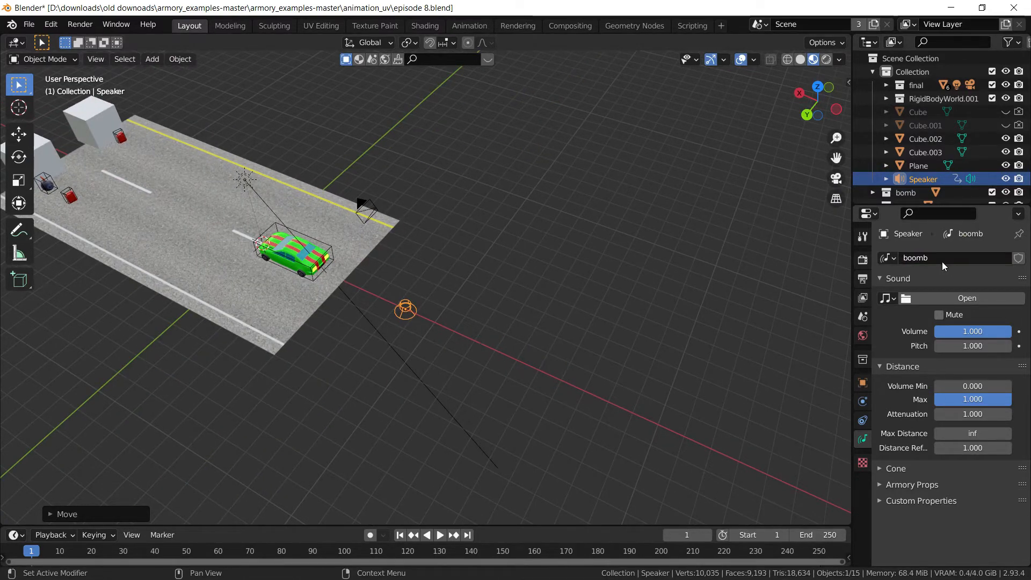
left_click(953, 300)
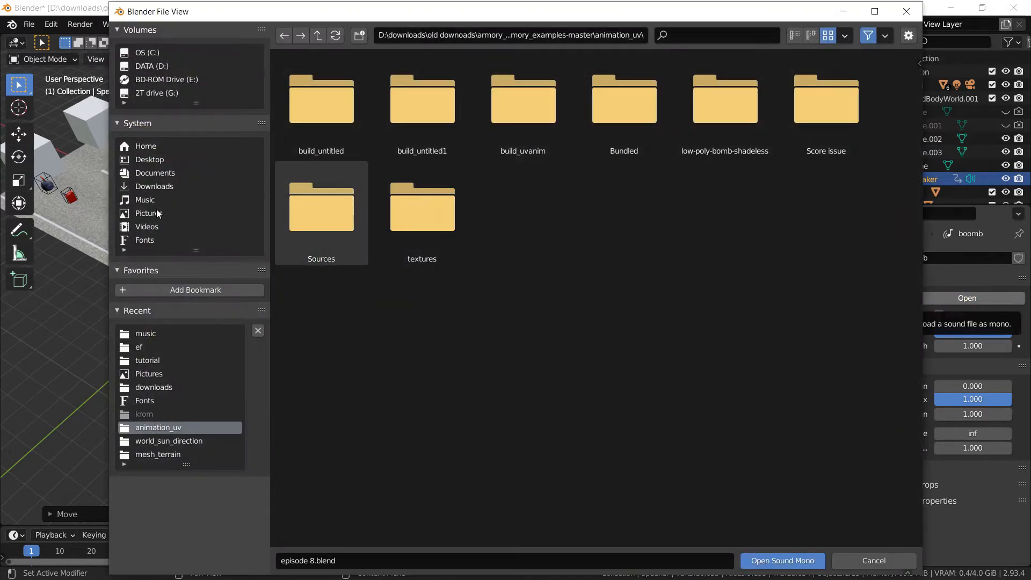
Load explosion normal.wav from Downloads/music/ef as the boomb speaker's sound
left_click(158, 185)
double_click(321, 125)
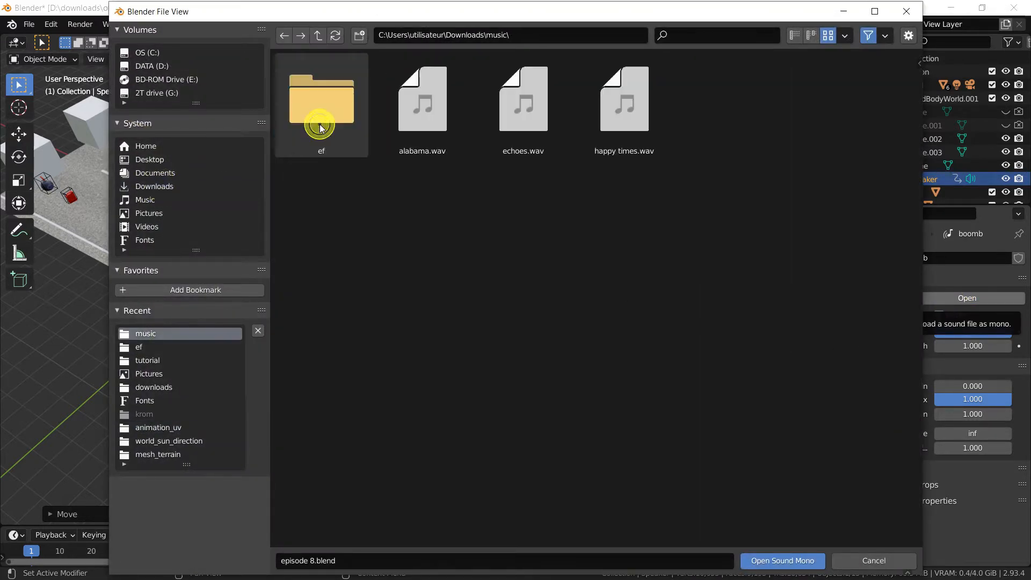
double_click(321, 125)
left_click(422, 102)
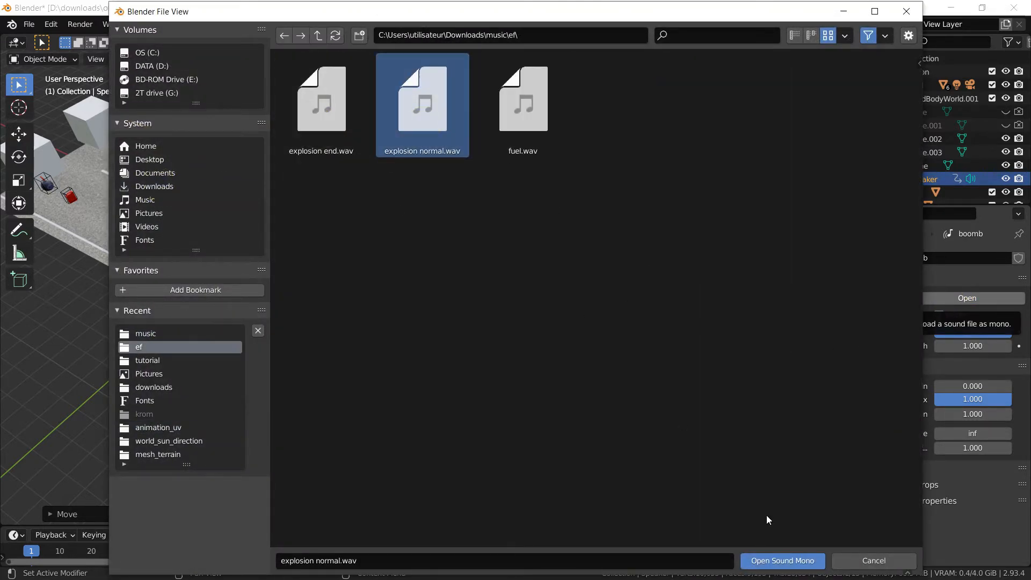
left_click(812, 559)
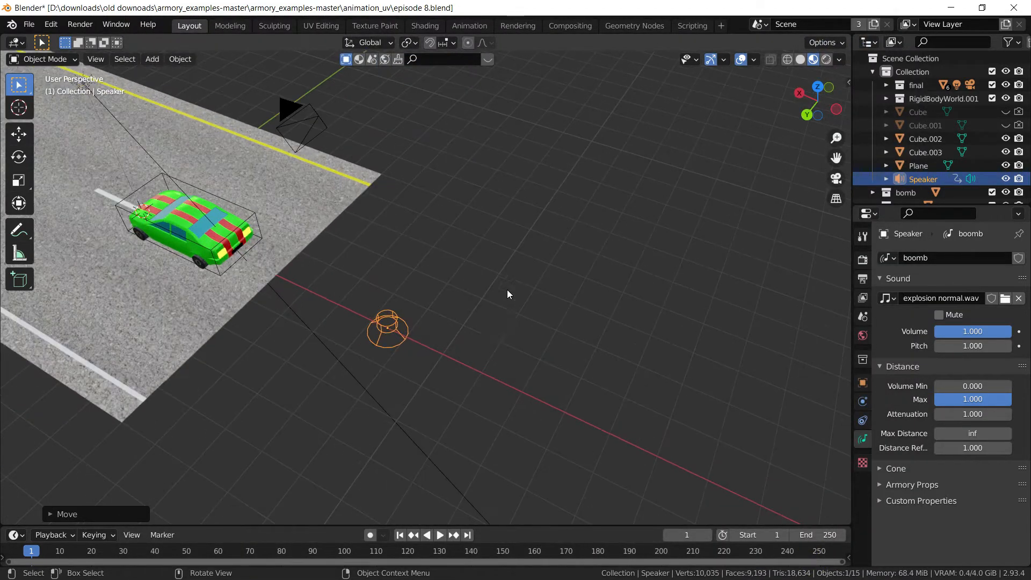
mouse_move(507, 290)
middle_mouse_down()
mouse_move(488, 317)
mouse_move(501, 278)
mouse_move(504, 298)
middle_mouse_up()
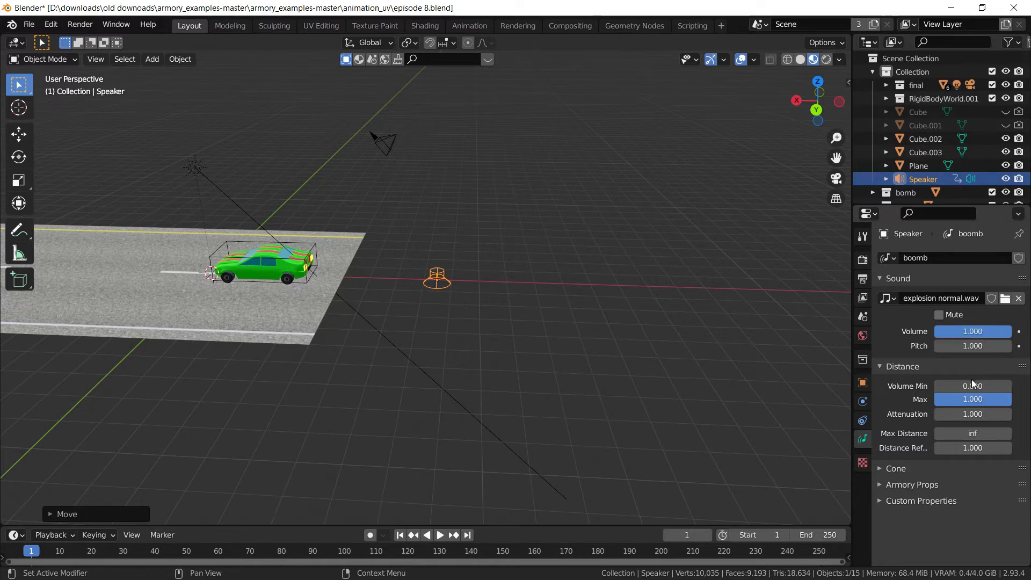
Set the boomb speaker's Volume Min to 1.000, then reselect the speaker
middle_click_drag(533, 290, 478, 313)
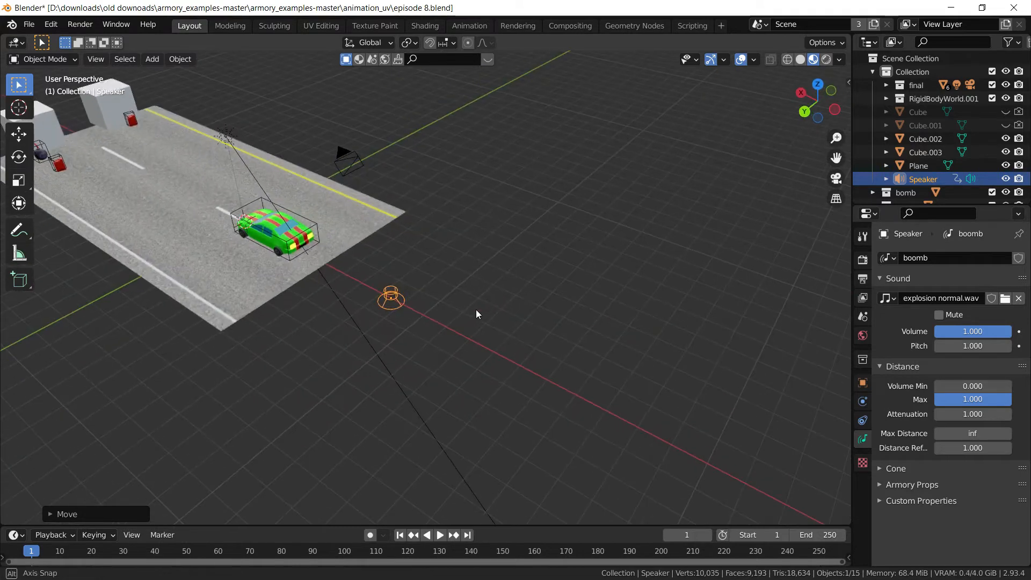
left_click_drag(948, 385, 1009, 385)
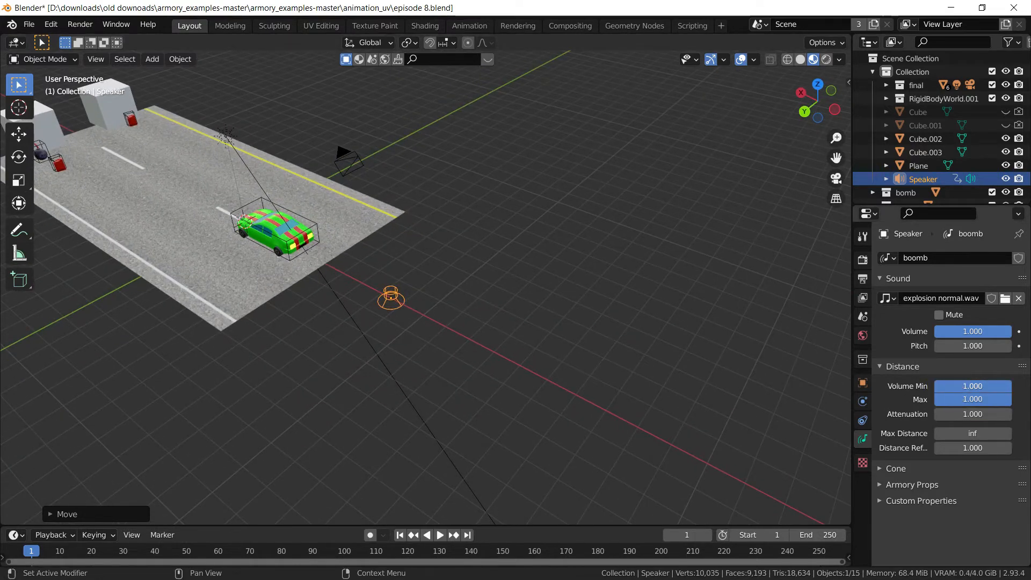
left_click(290, 236)
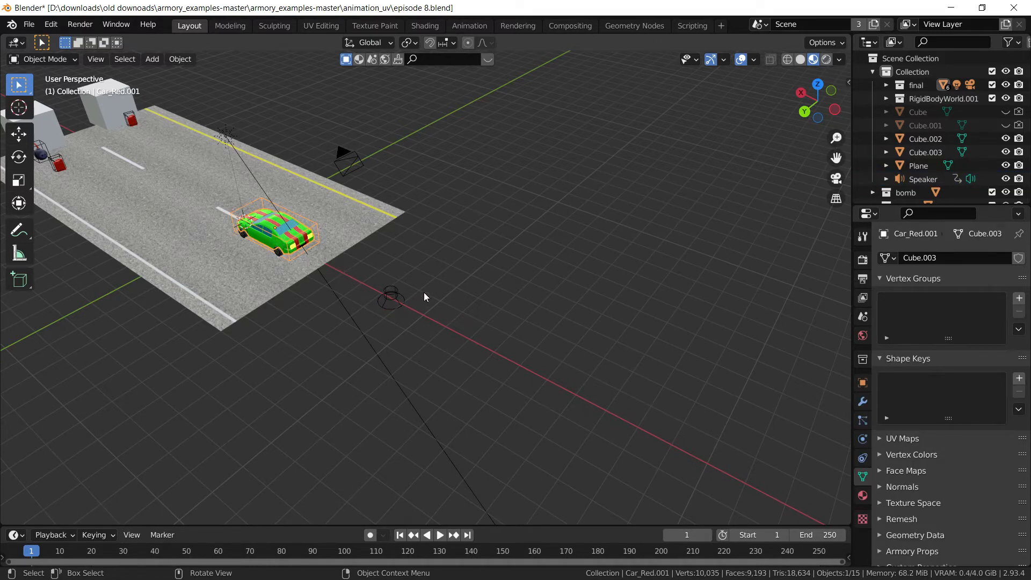
left_click(391, 298)
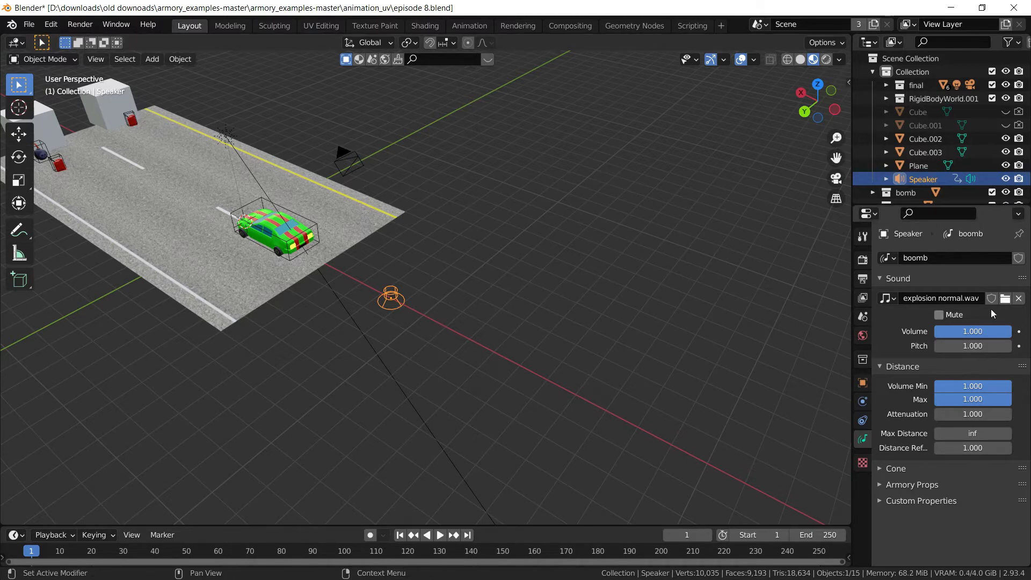
Duplicate the speaker further along the X axis and load fuel.wav into the copy
key("shift+d")
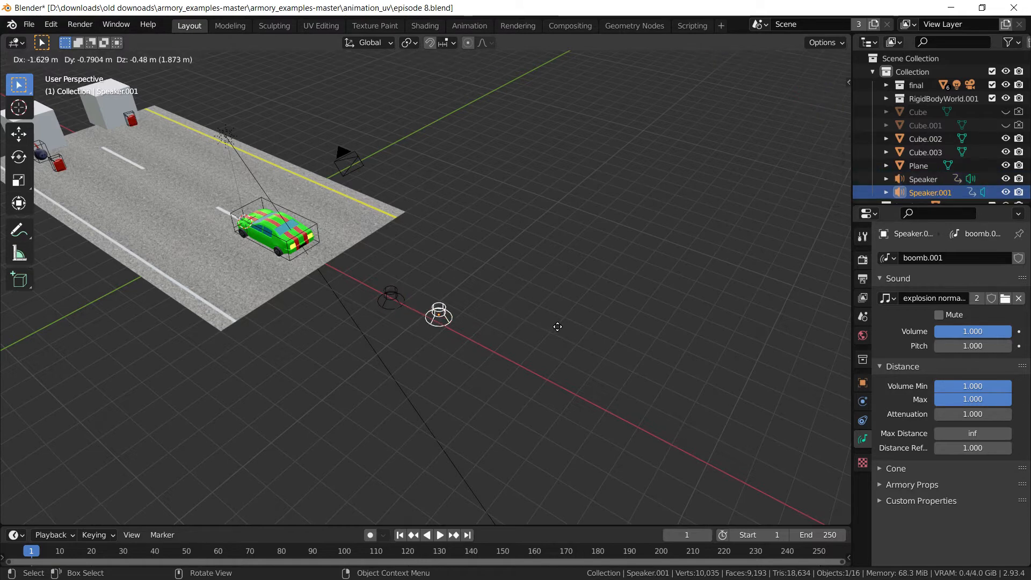
left_click(556, 325)
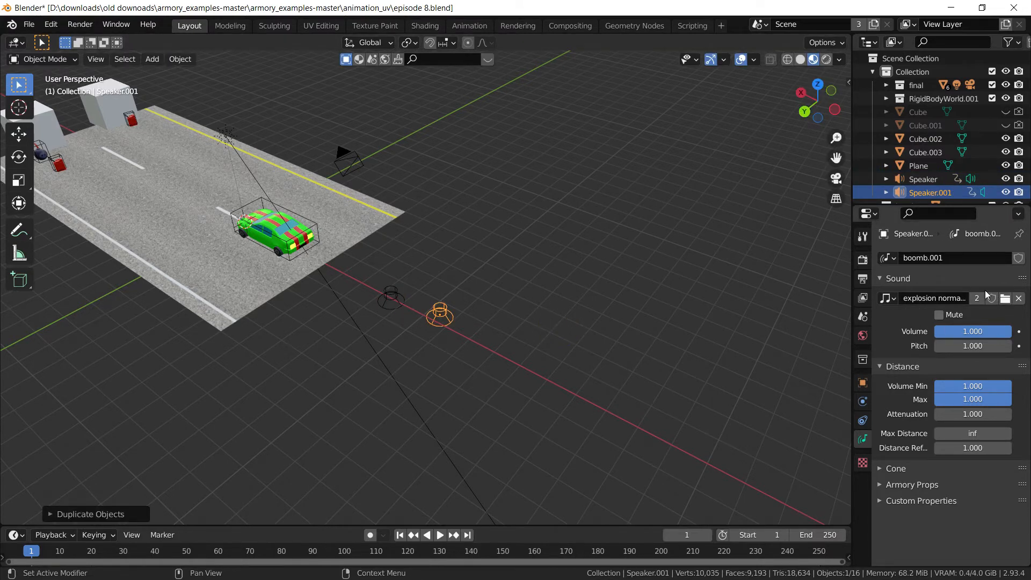
left_click(1004, 300)
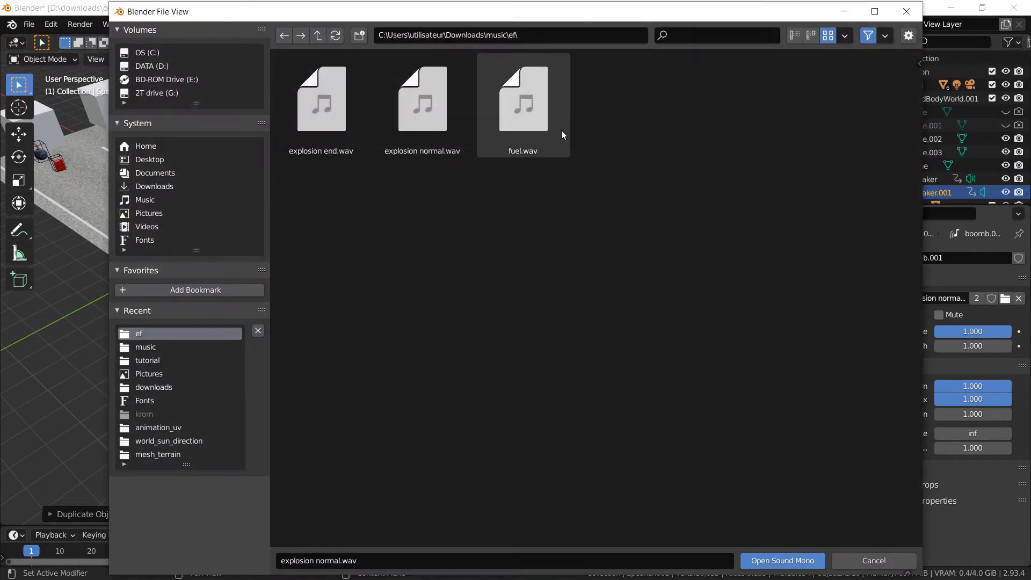
left_click(559, 128)
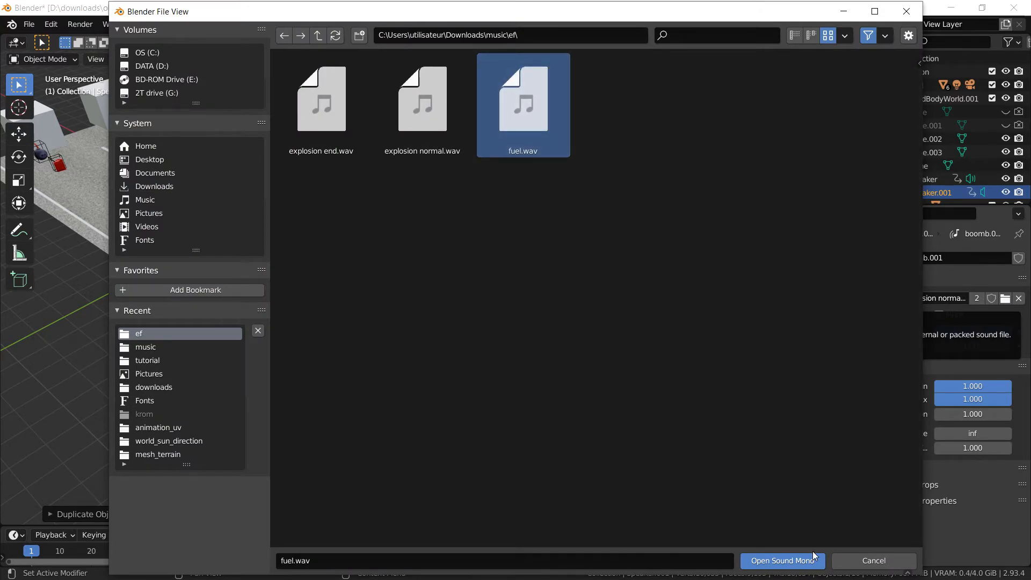
left_click(783, 561)
middle_click_drag(580, 282, 549, 280)
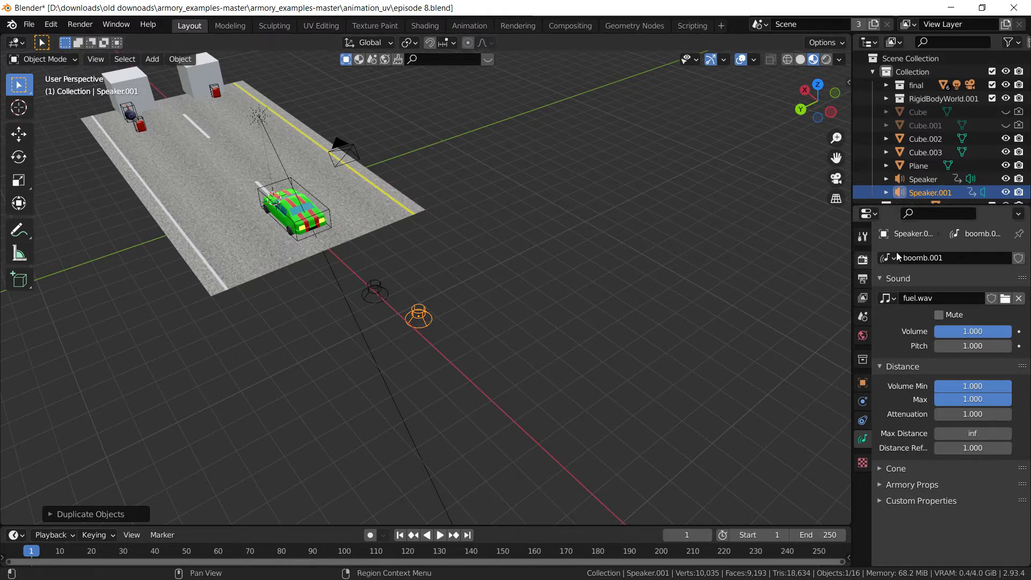
Rename the copied speaker's sound data to fuel
left_click(959, 258)
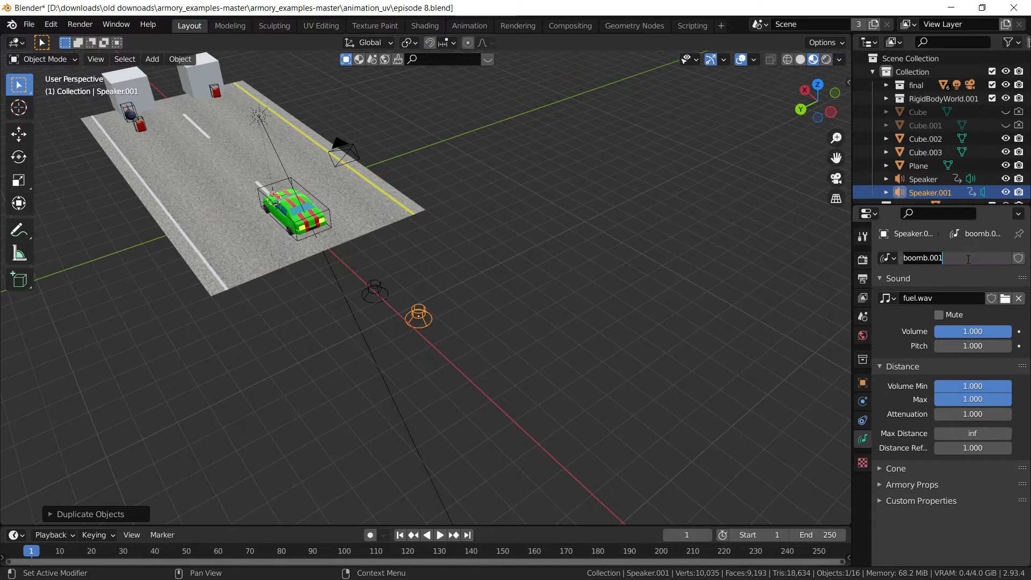
type("fuel")
key("Return")
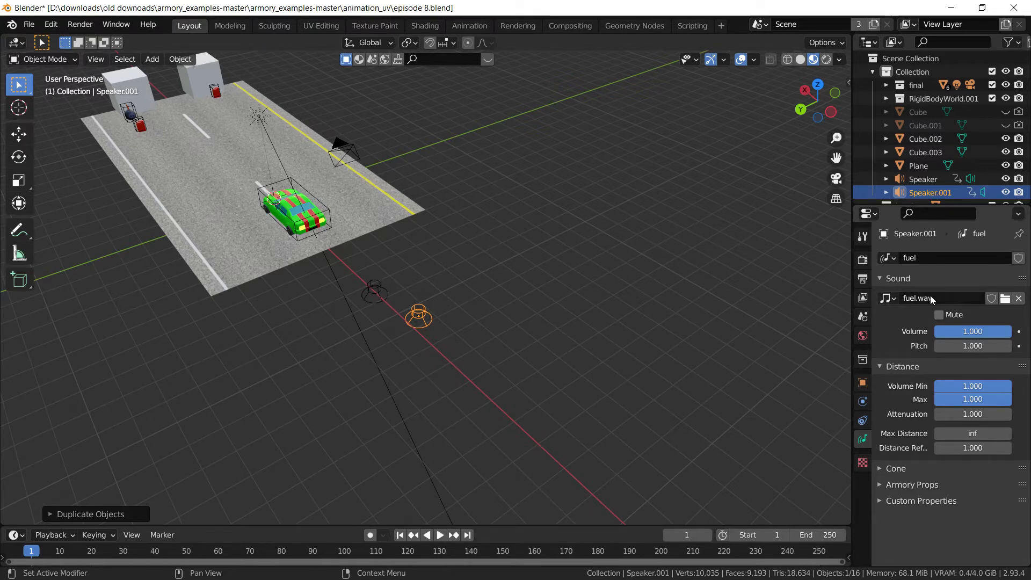
Reselect the boomb speaker, review the loaded sounds list, and check both speakers
left_click(375, 288)
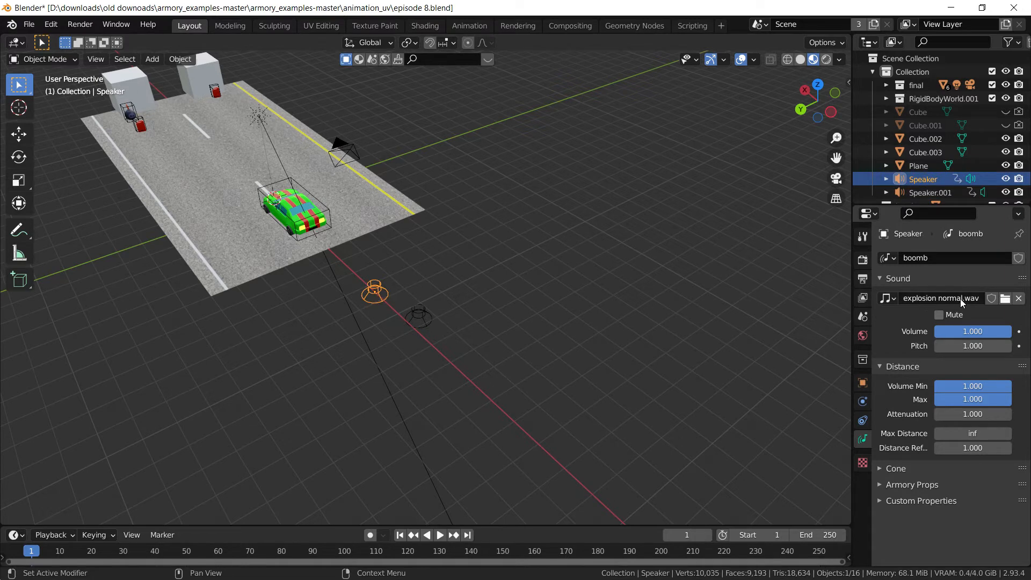
key("g")
right_click(375, 292)
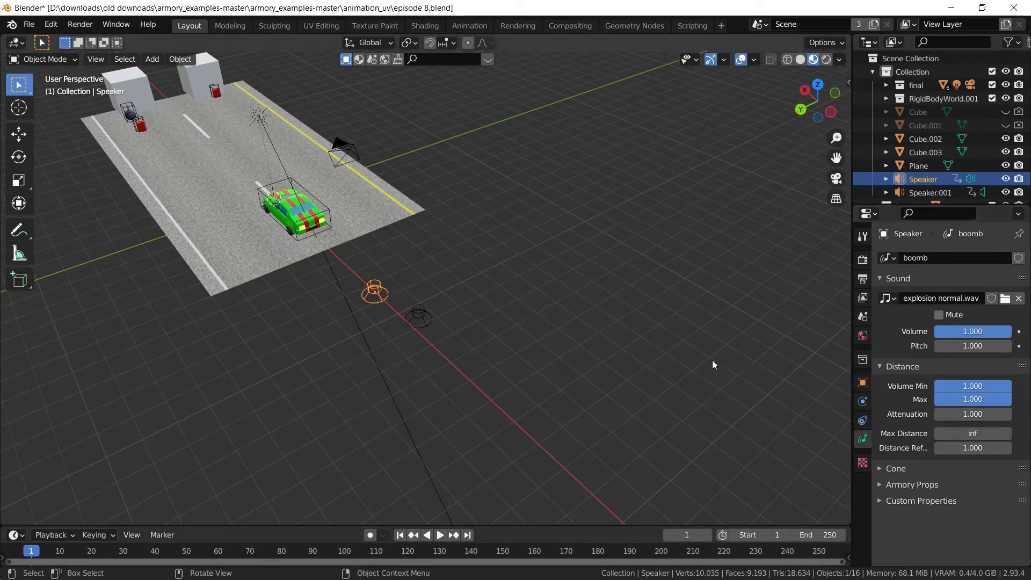
left_click(887, 298)
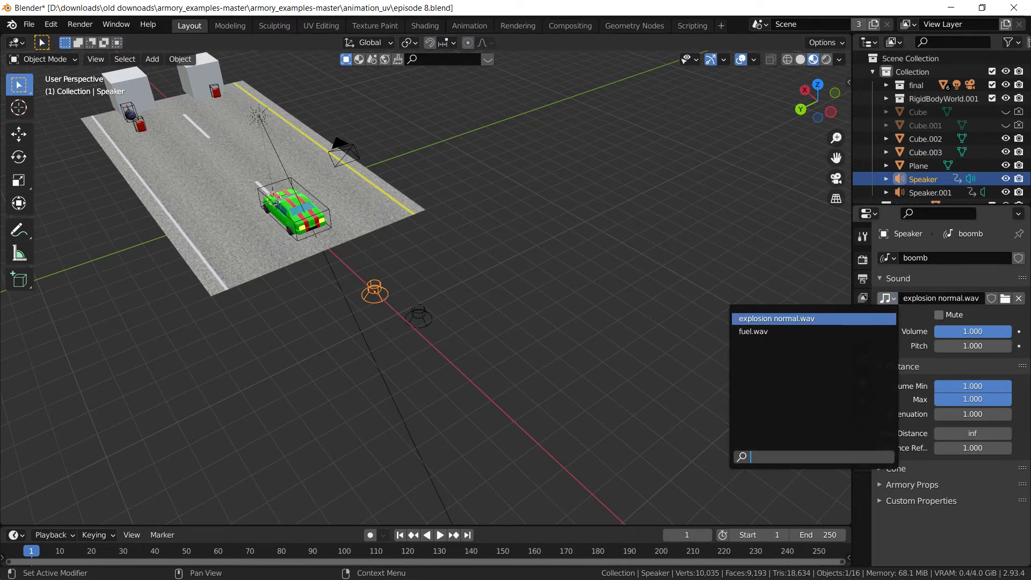
left_click(420, 319)
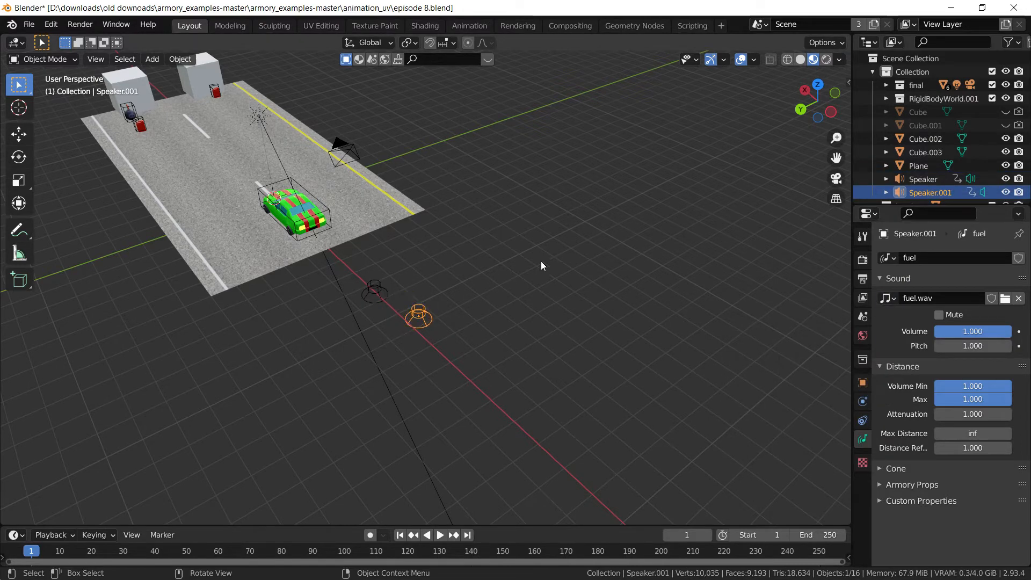
left_click(374, 296)
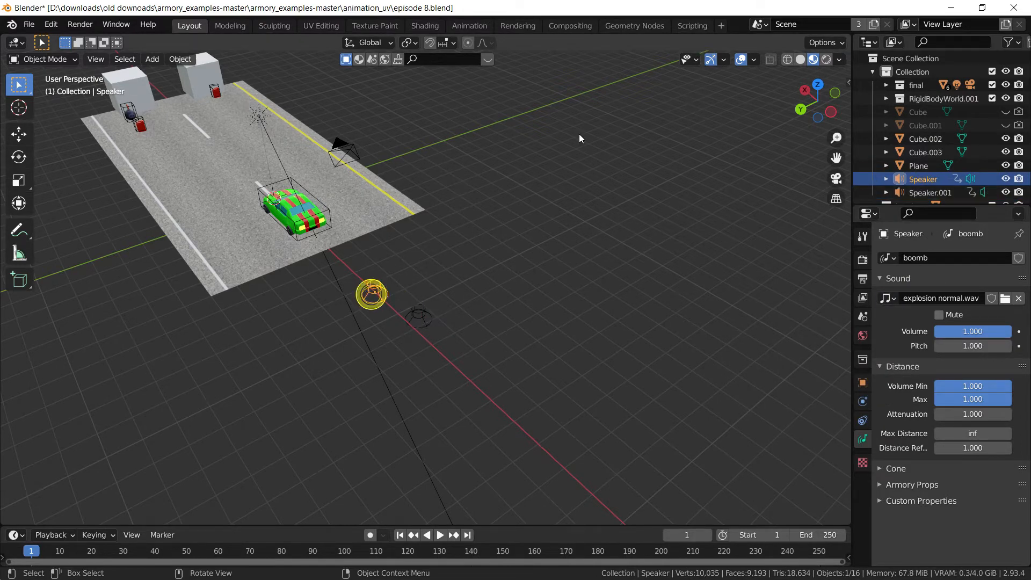
left_click(692, 25)
Load the Gas logic node tree into the node editor
left_click(500, 42)
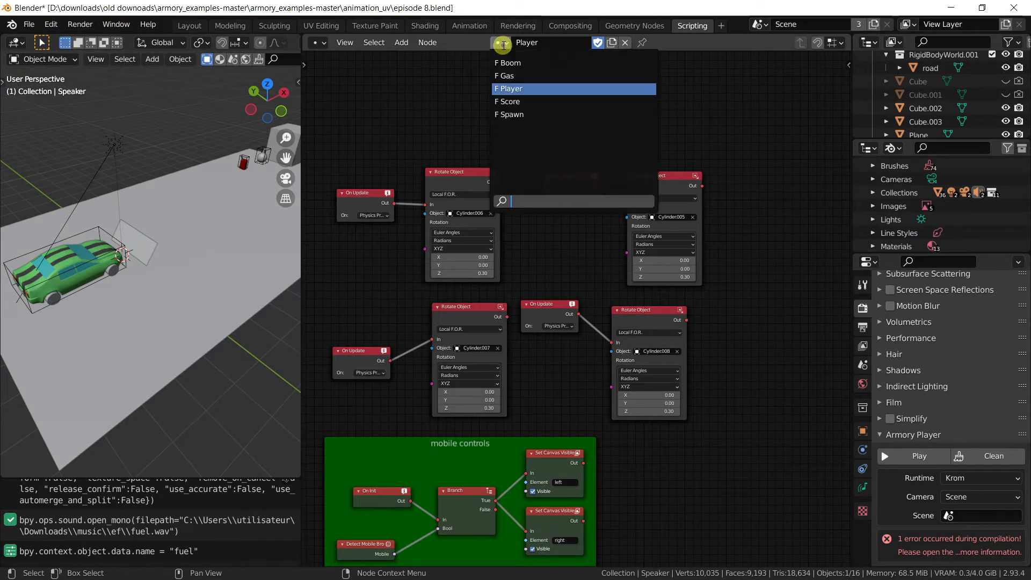
left_click(527, 74)
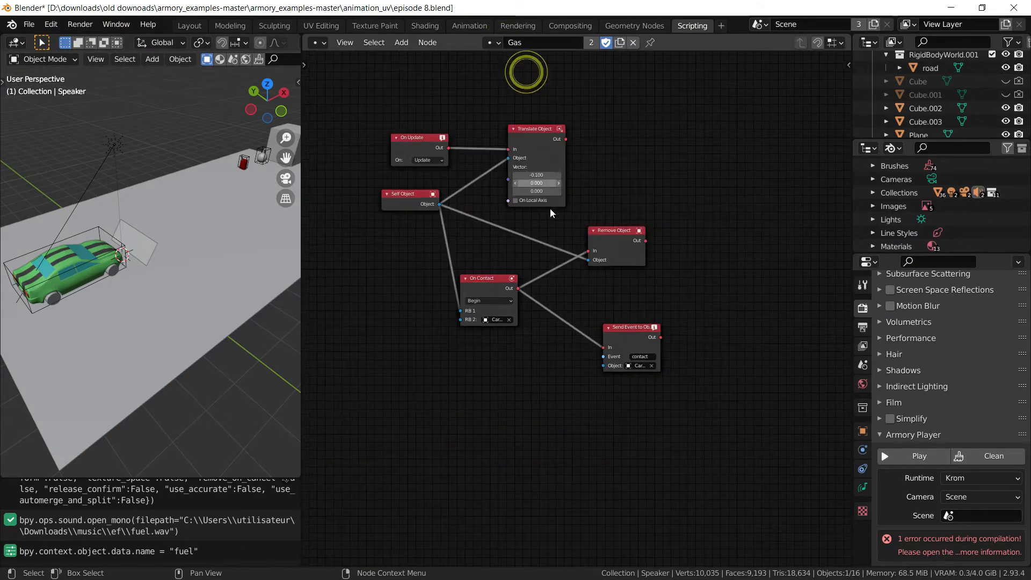
scroll(610, 285, "up", 4)
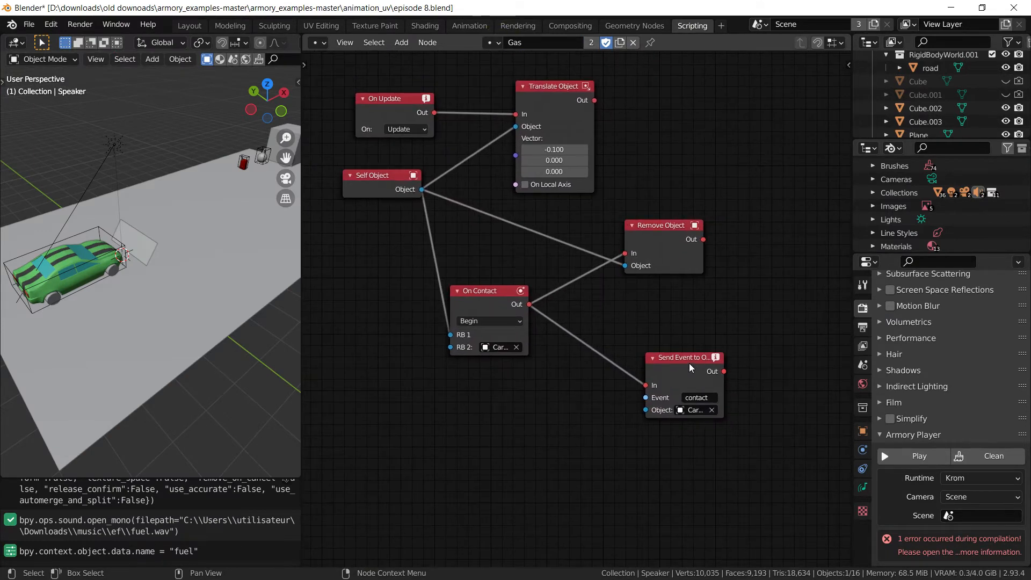
Move Send Event and Remove Object up-right and On Contact left to make room
left_click_drag(685, 368, 707, 291)
left_click_drag(660, 226, 740, 165)
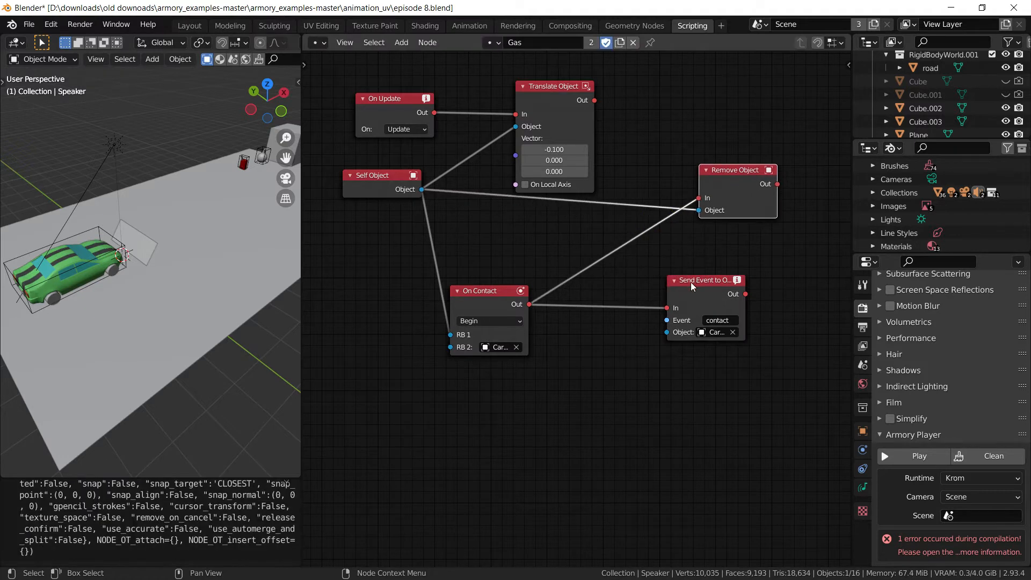
left_click_drag(688, 281, 719, 239)
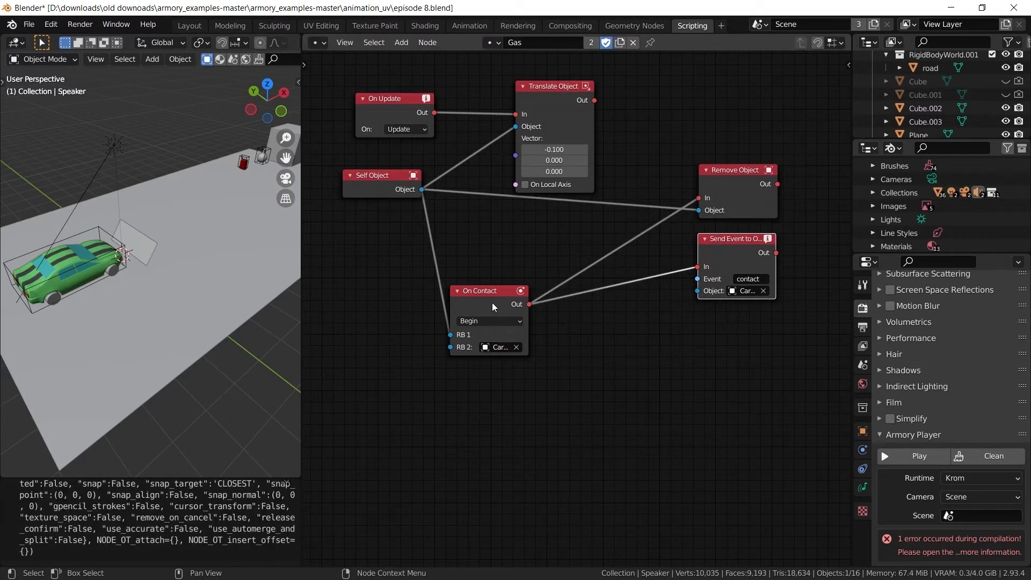
left_click_drag(493, 307, 447, 298)
key("shift+a")
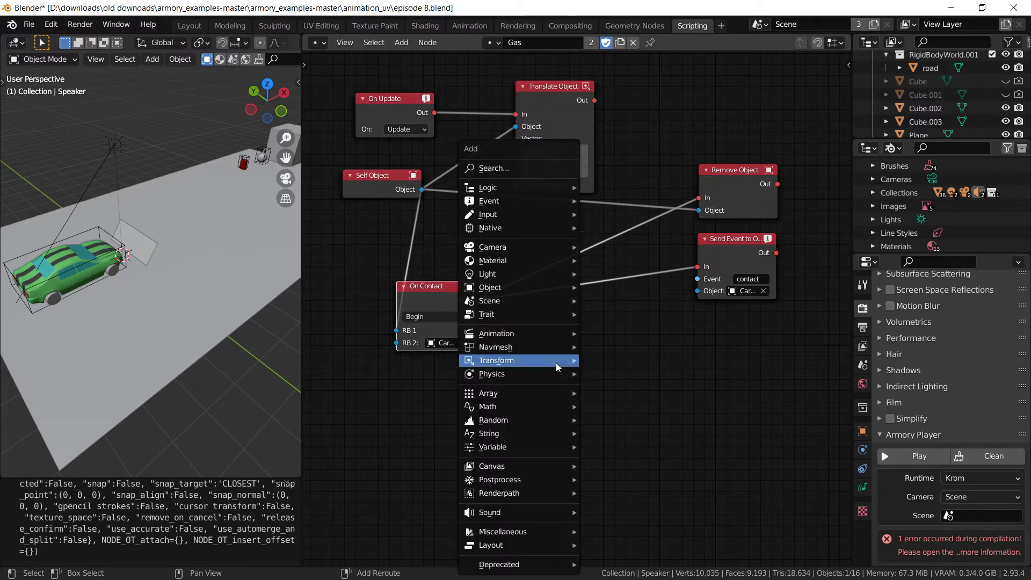
Add a Play Speaker node and arrange it beside the On Contact node
mouse_move(556, 362)
mouse_move(543, 511)
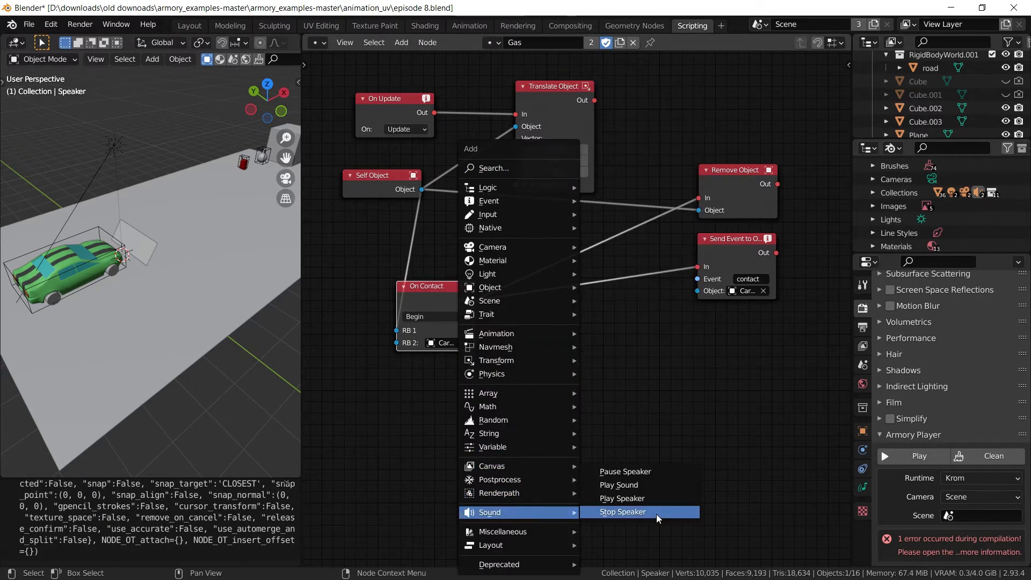
left_click(652, 495)
left_click(623, 361)
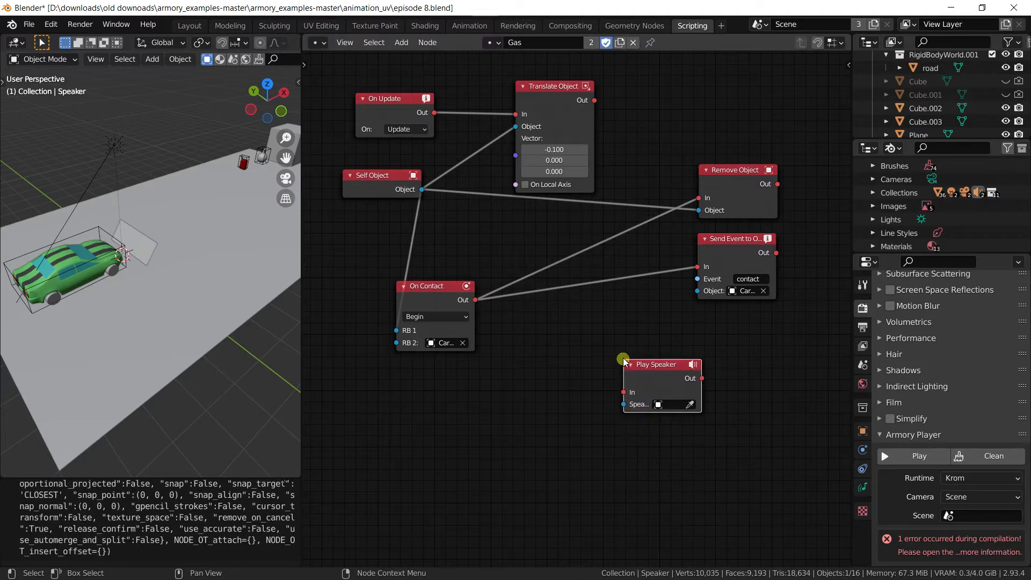
left_click_drag(665, 381, 731, 349)
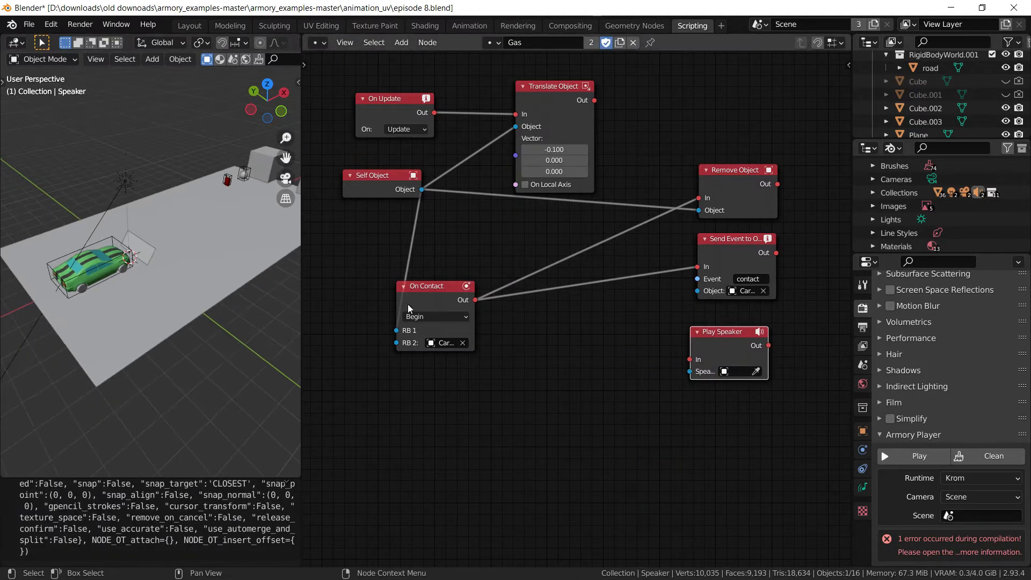
mouse_move(436, 307)
left_mouse_down()
mouse_move(471, 290)
mouse_move(445, 291)
left_mouse_up()
Connect On Contact's output to the Play Speaker node's input
left_click(227, 178)
left_click(80, 249)
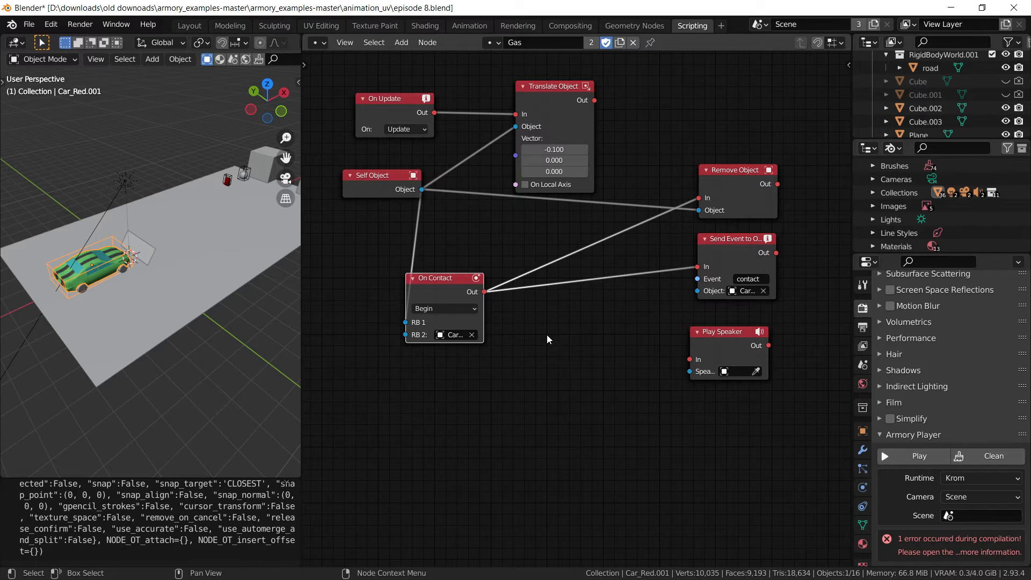
left_click(751, 173)
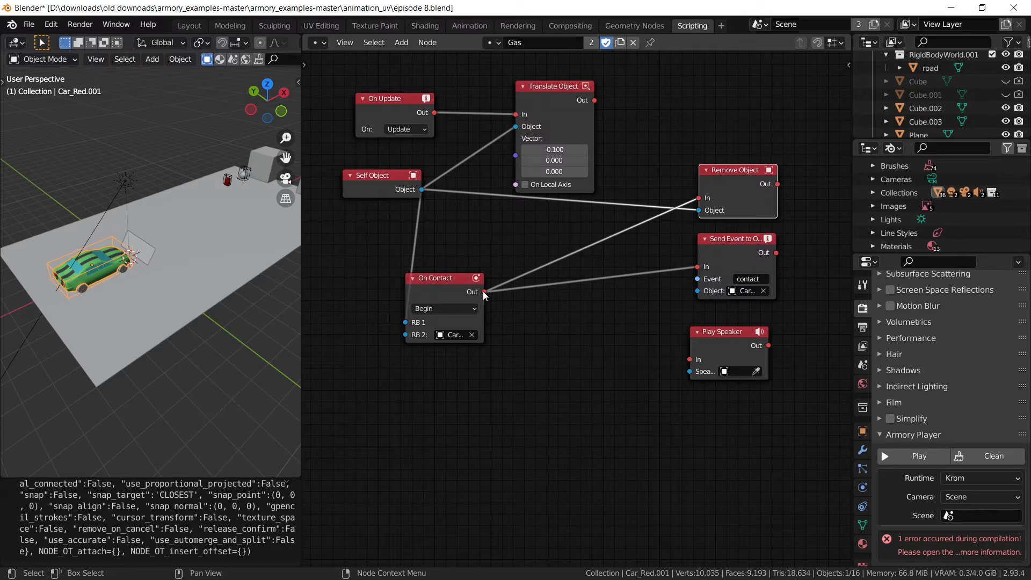
left_click_drag(484, 293, 723, 334)
Set the Play Speaker node's speaker to the fuel speaker Speaker.001 using the eyedropper
left_click(731, 362)
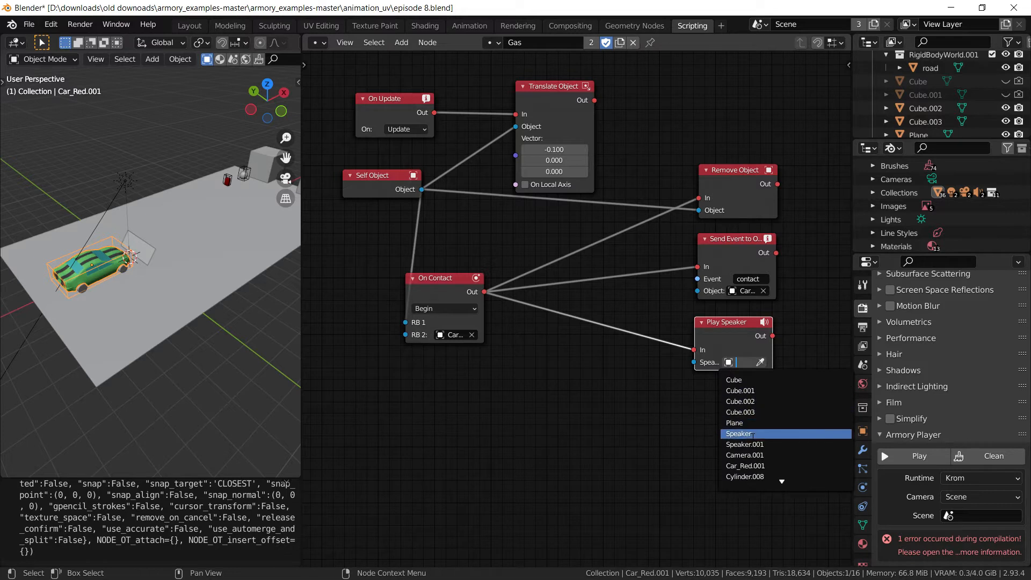
left_click(632, 415)
scroll(177, 349, "down", 5)
middle_click_drag(125, 336, 145, 336)
left_click(102, 365)
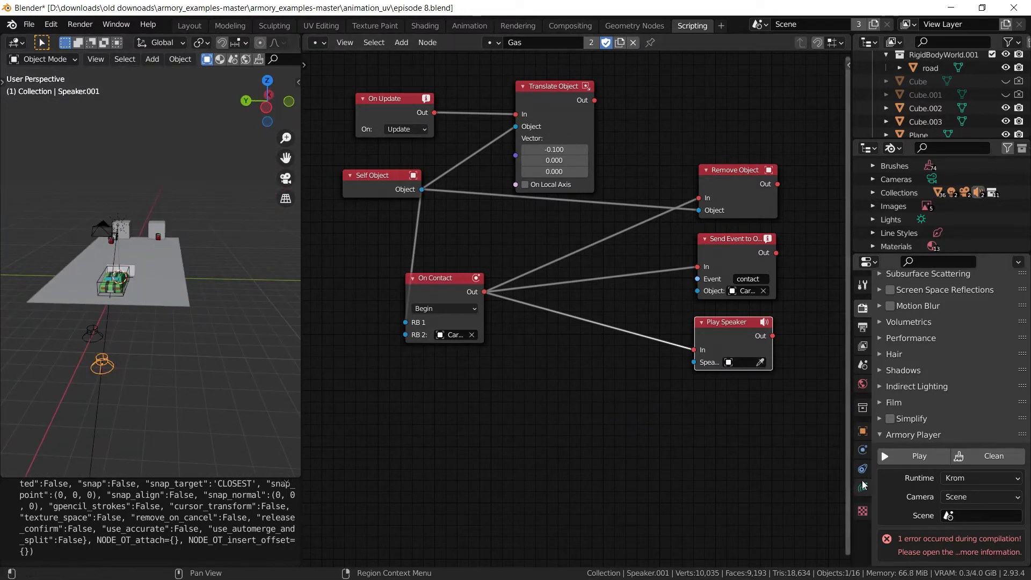
left_click(862, 486)
left_click(760, 362)
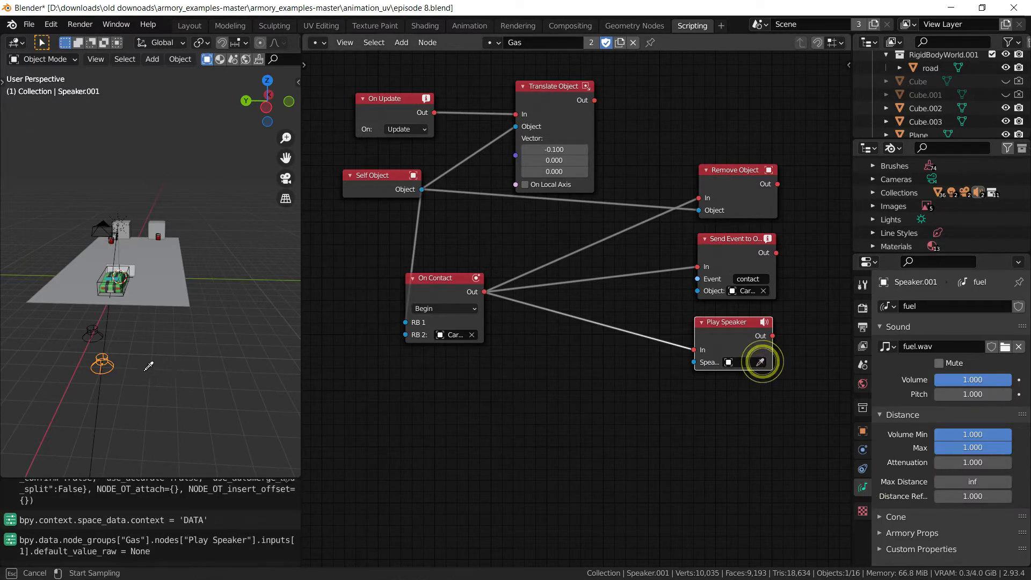
left_click(134, 369)
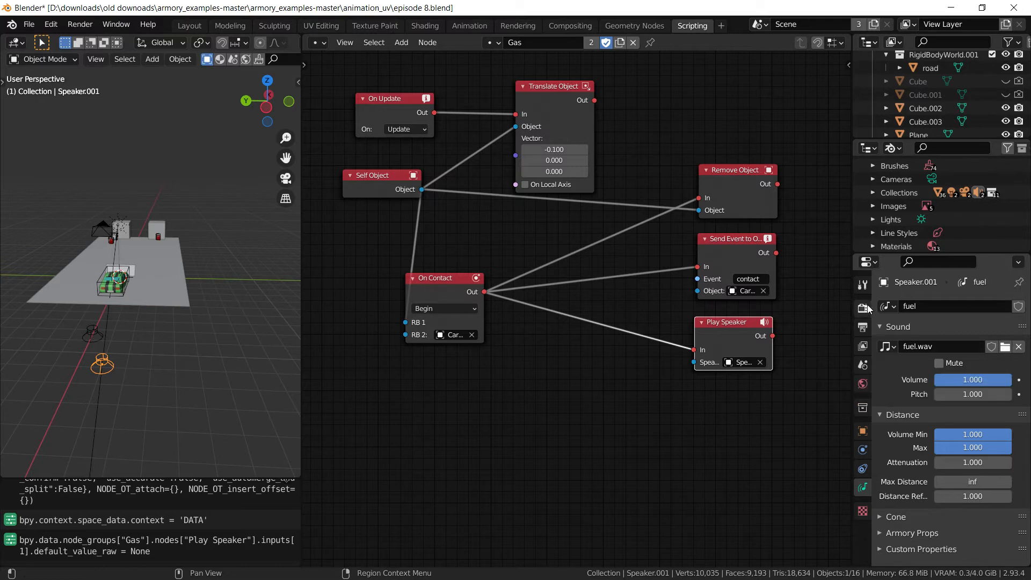
Review the fuel speaker's object and sound properties, keeping its fuel speaker data
left_click(863, 432)
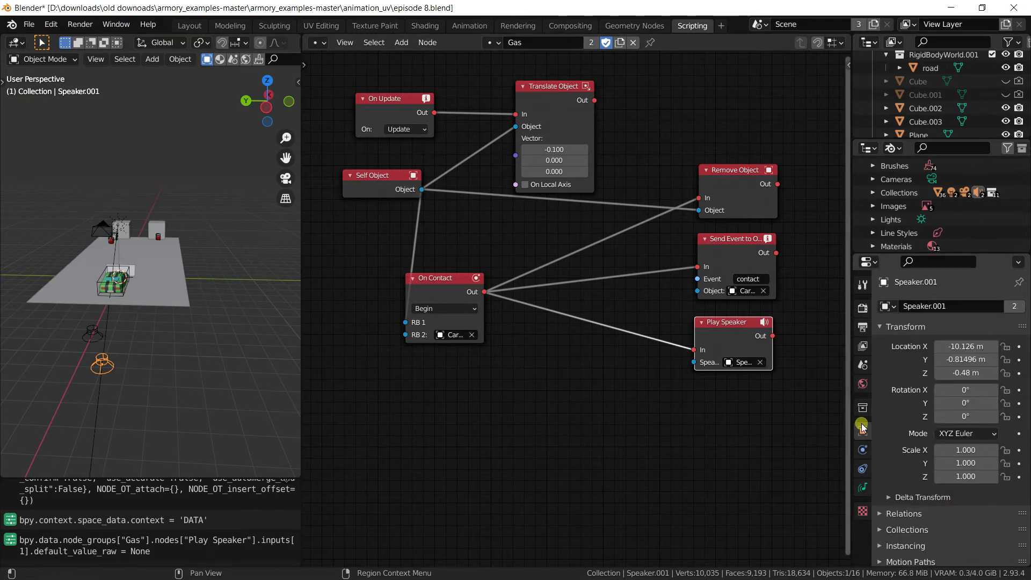
left_click(958, 306)
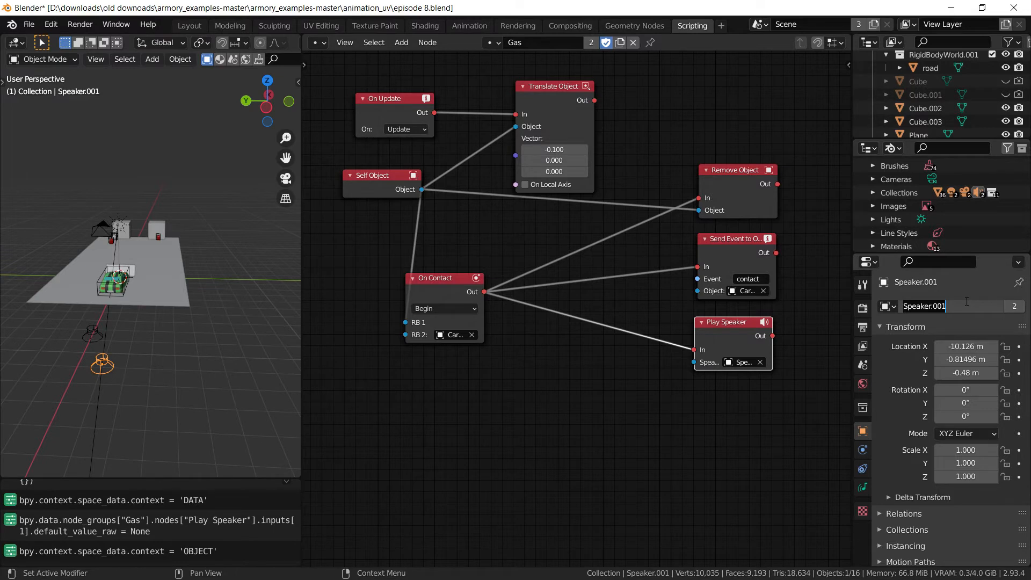
left_click(863, 487)
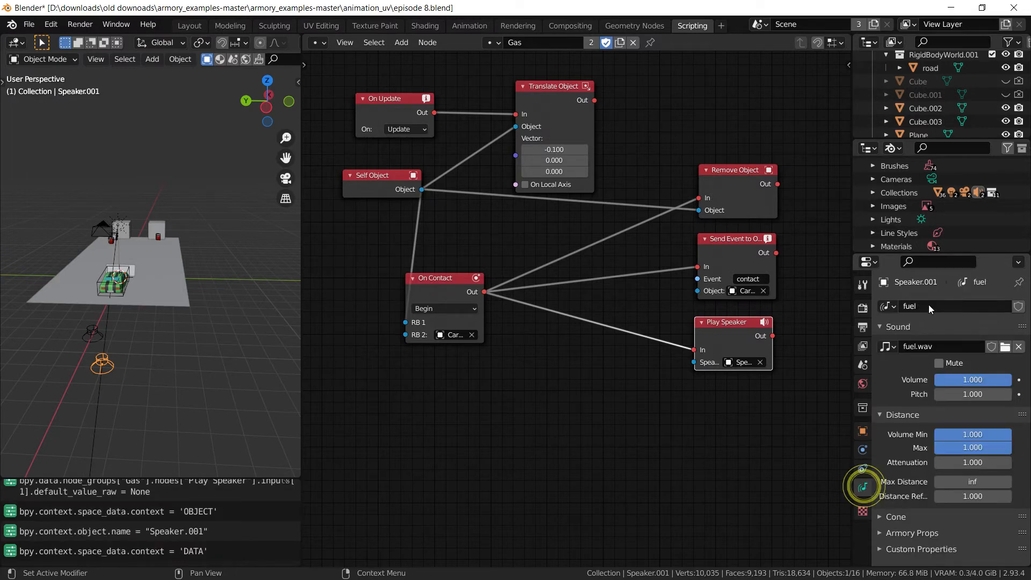
left_click(889, 306)
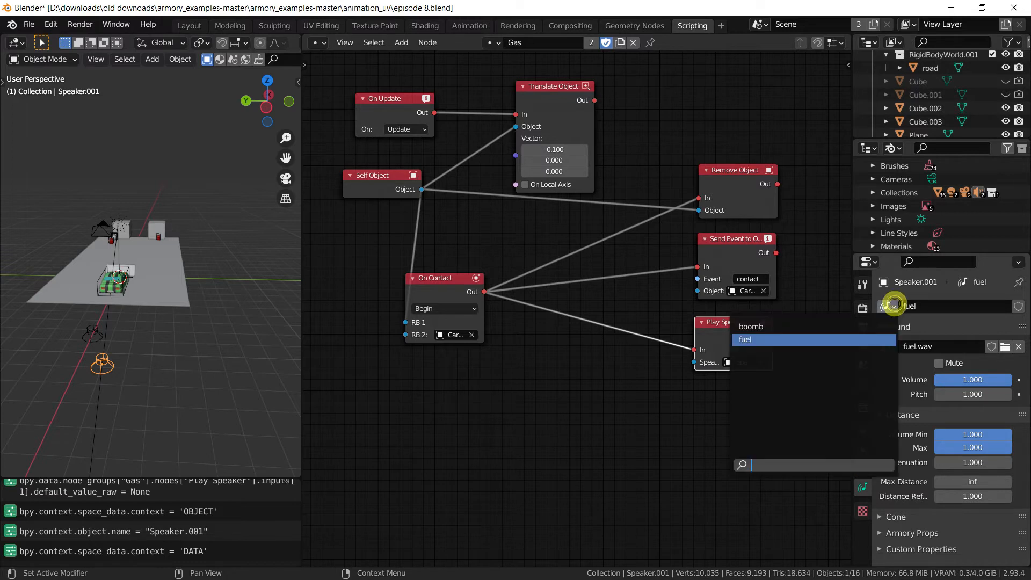
left_click(936, 321)
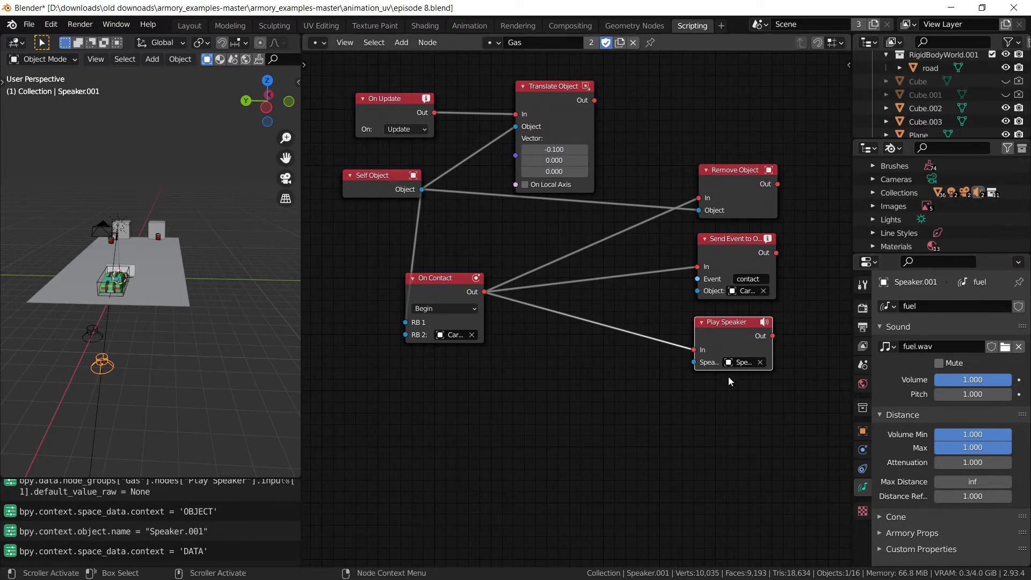
Rename the fuel speaker object to 'fzul'
left_click(862, 431)
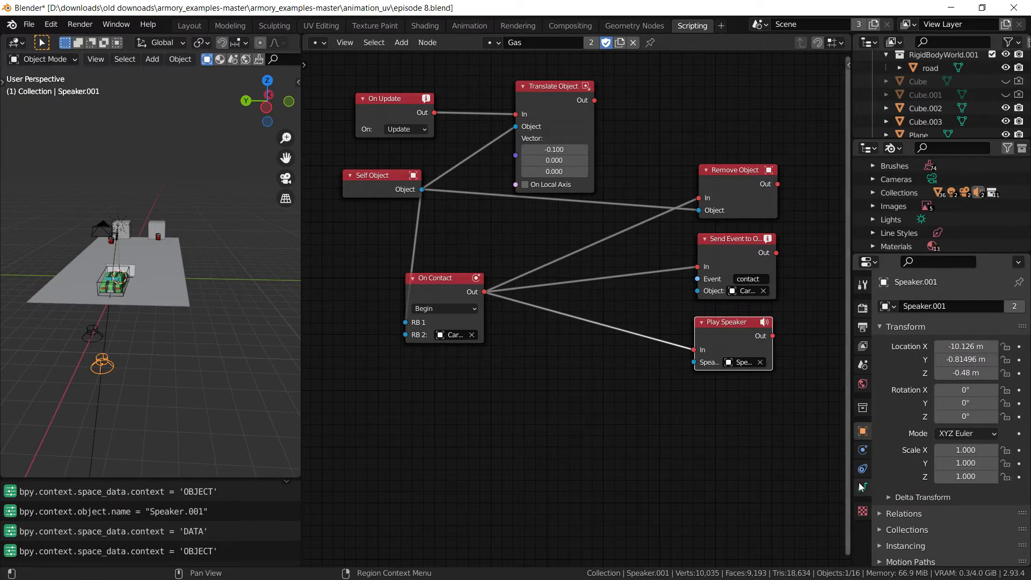
left_click(863, 365)
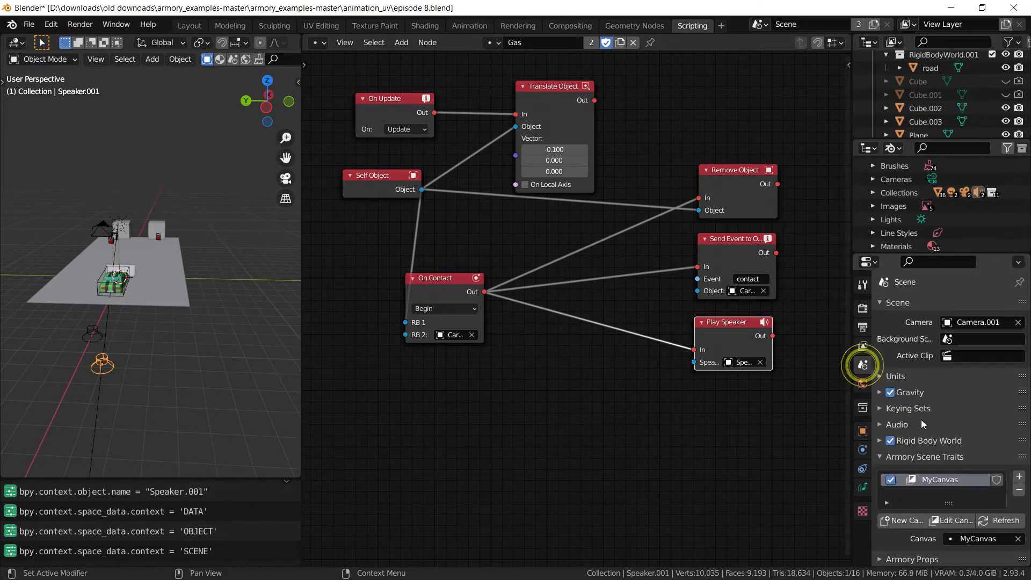
scroll(961, 467, "down", 2)
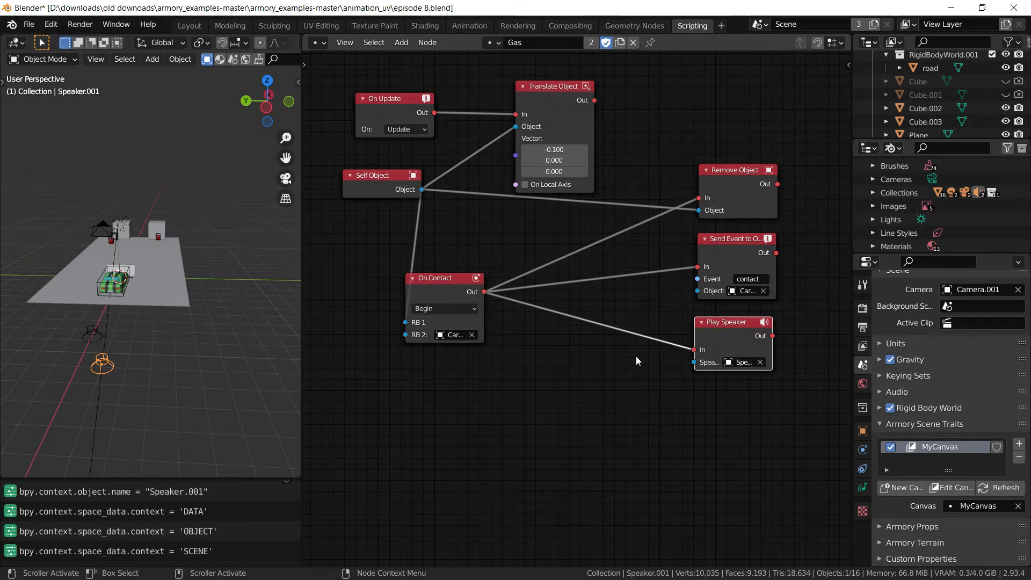
left_click(862, 432)
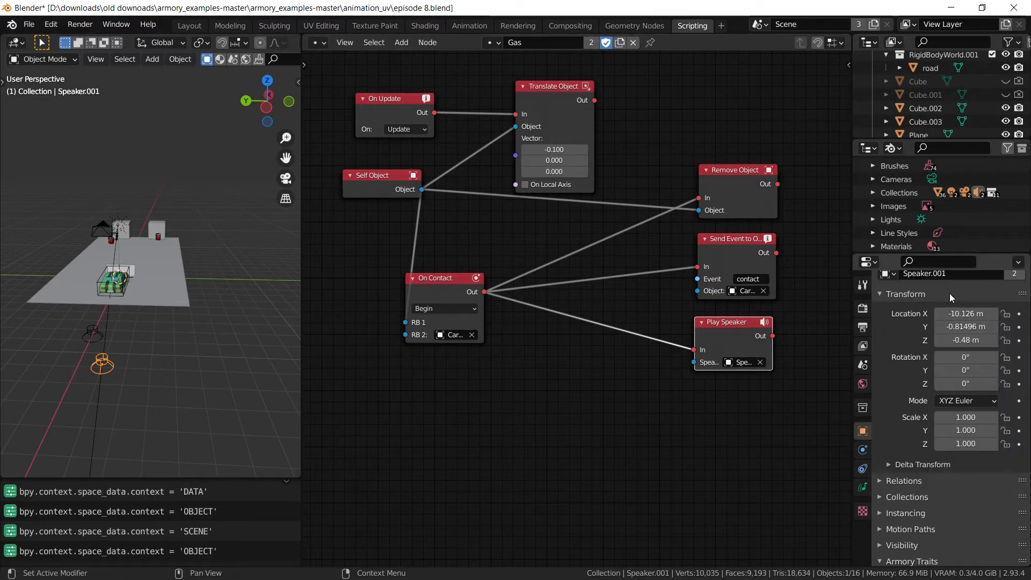
scroll(958, 322, "up", 2)
left_click(958, 307)
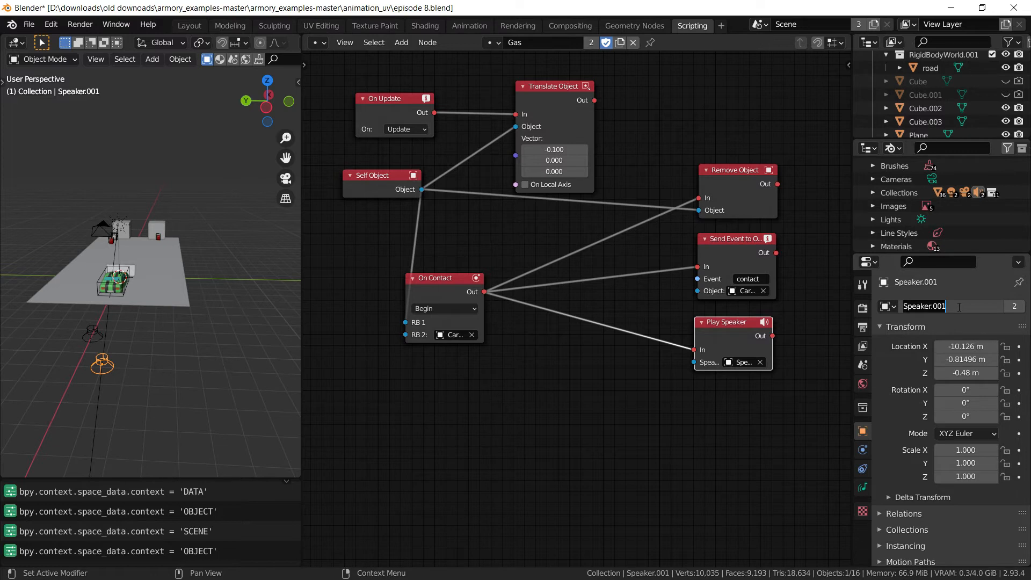
type("fzul")
key("Return")
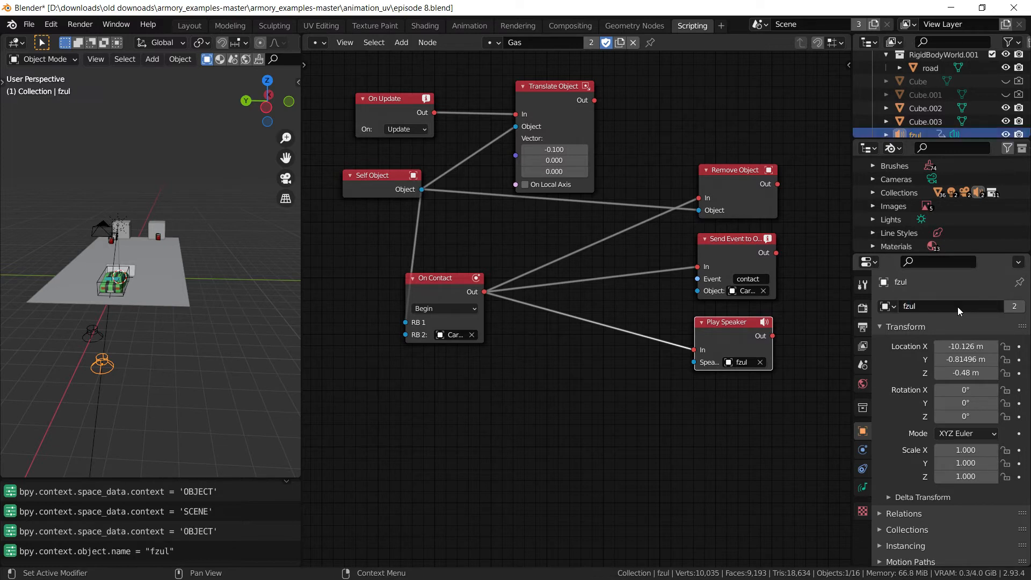
Recenter the Gas node graph and show fzul's sound settings
middle_click_drag(576, 385, 608, 402)
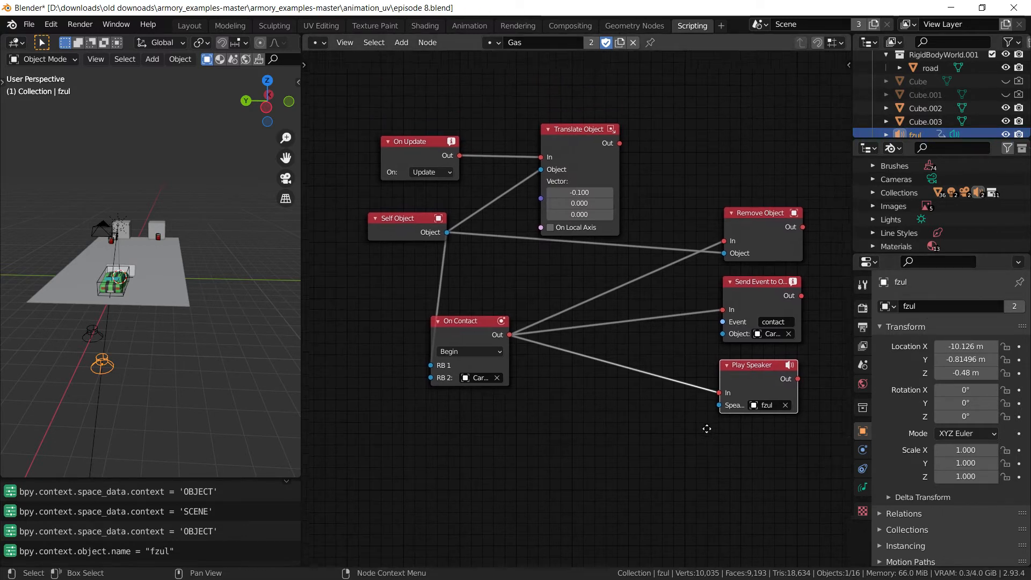
middle_click_drag(726, 402, 711, 440)
left_click(862, 488)
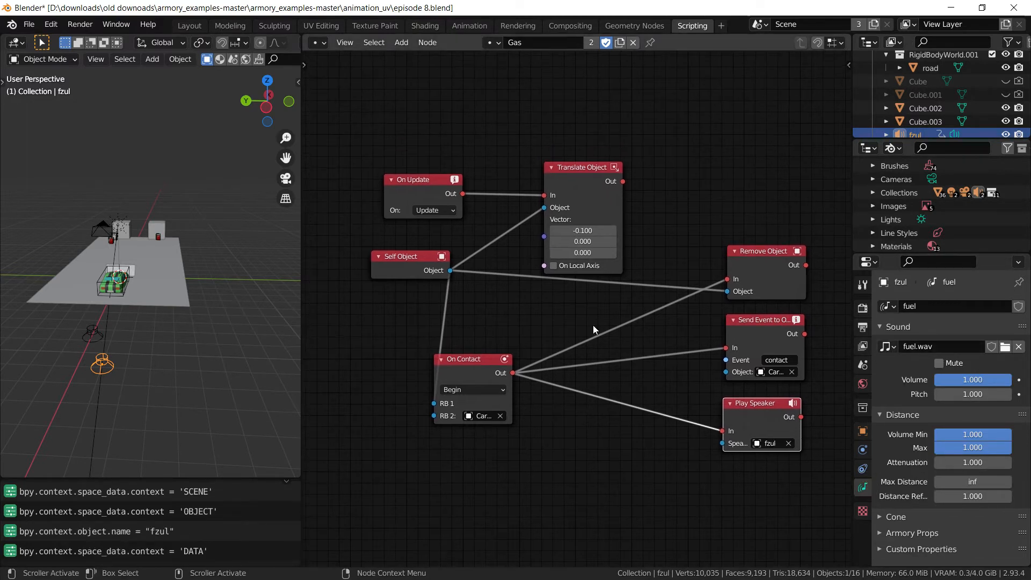
left_click(493, 42)
Switch to the Boom logic tree and shift five of its nodes up-right to make room
left_click(498, 64)
middle_click_drag(558, 141, 630, 155)
middle_click_drag(549, 415, 494, 336)
scroll(501, 342, "down", 2)
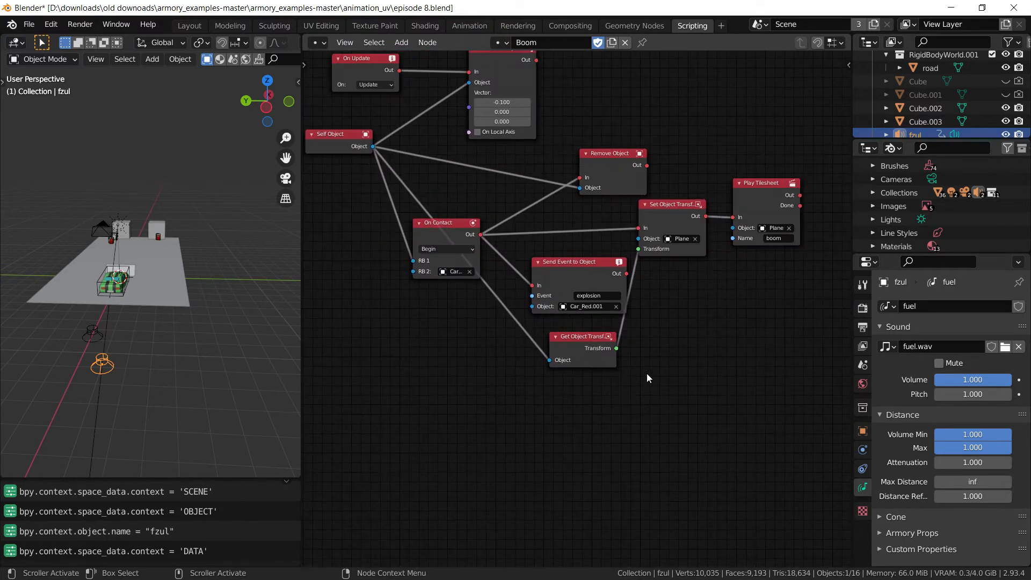
left_click_drag(778, 371, 545, 159)
left_click_drag(605, 170, 677, 59)
middle_click_drag(551, 287, 573, 323)
Add a Play Speaker node to the Boom tree via the 'play spea' search
key("shift+a")
type("s")
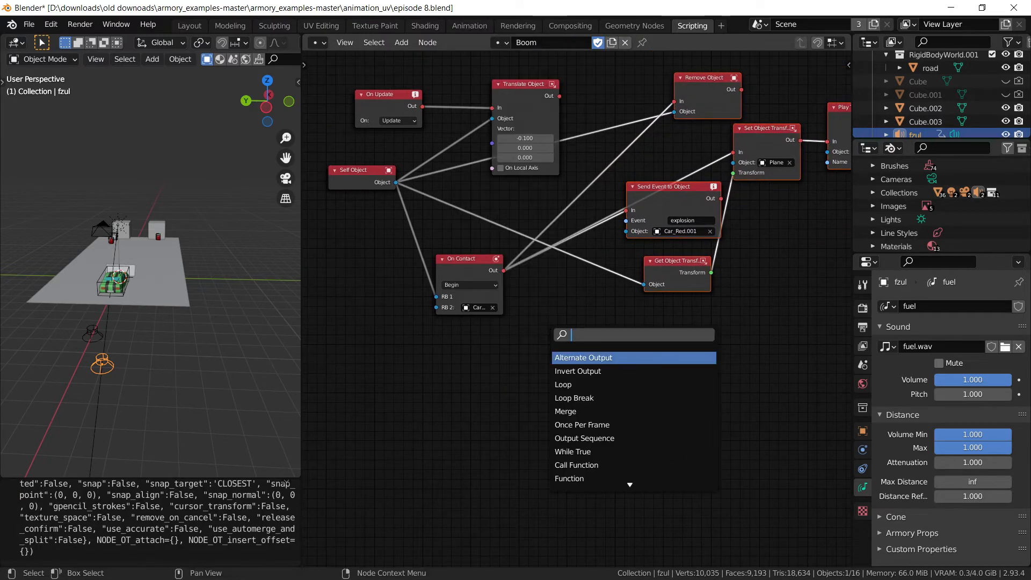
type("play spea")
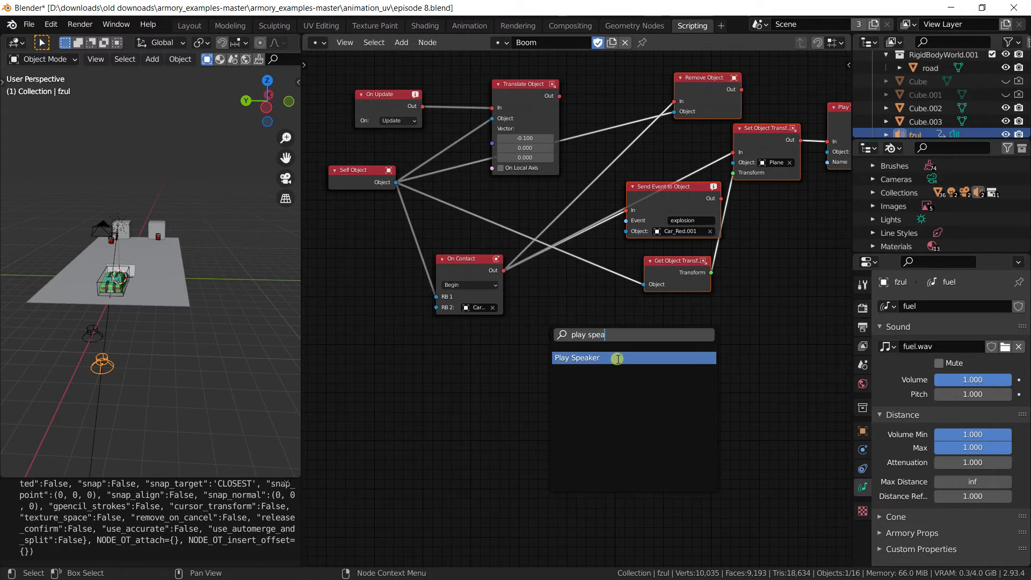
left_click(617, 358)
left_click(626, 327)
scroll(537, 339, "up", 2)
middle_click_drag(533, 336, 516, 345)
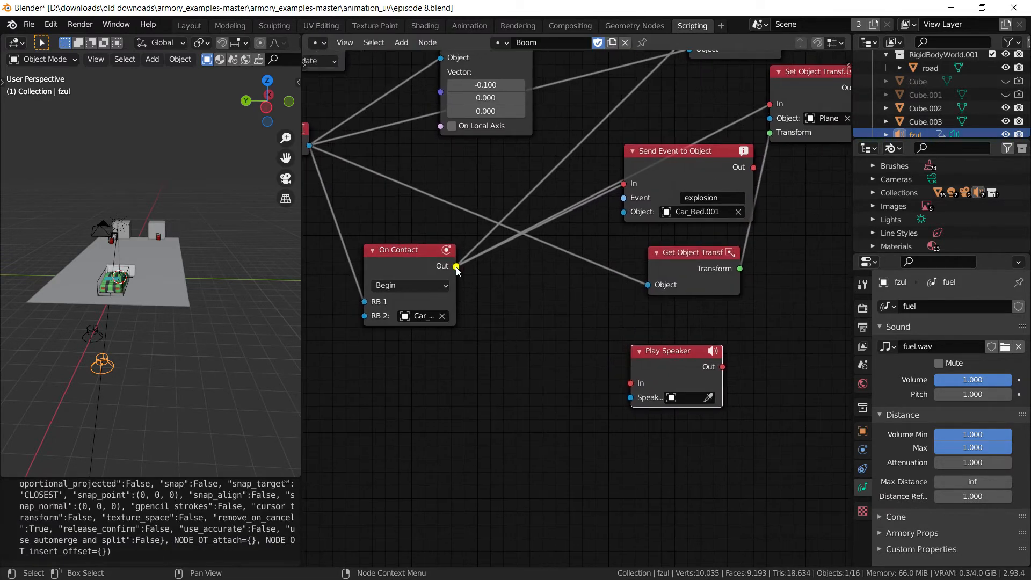
Link On Contact's Out to Play Speaker's In and target the Speaker object
left_click_drag(459, 266, 679, 326)
left_click(697, 344)
left_click(92, 331)
scroll(488, 341, "down", 1)
middle_click_drag(489, 350, 539, 411)
scroll(543, 422, "down", 2)
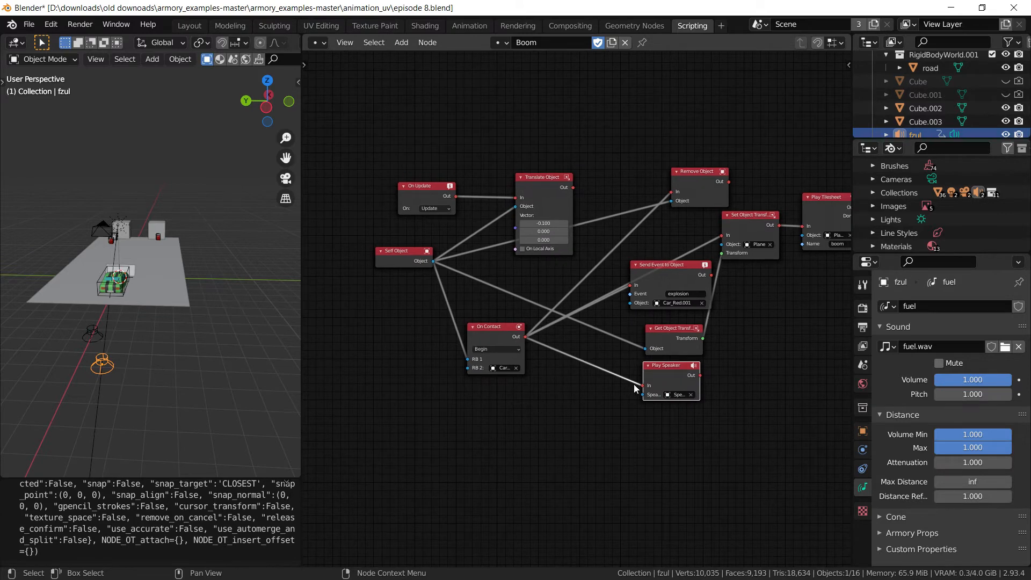
scroll(706, 434, "up", 4)
middle_click_drag(707, 433, 600, 295)
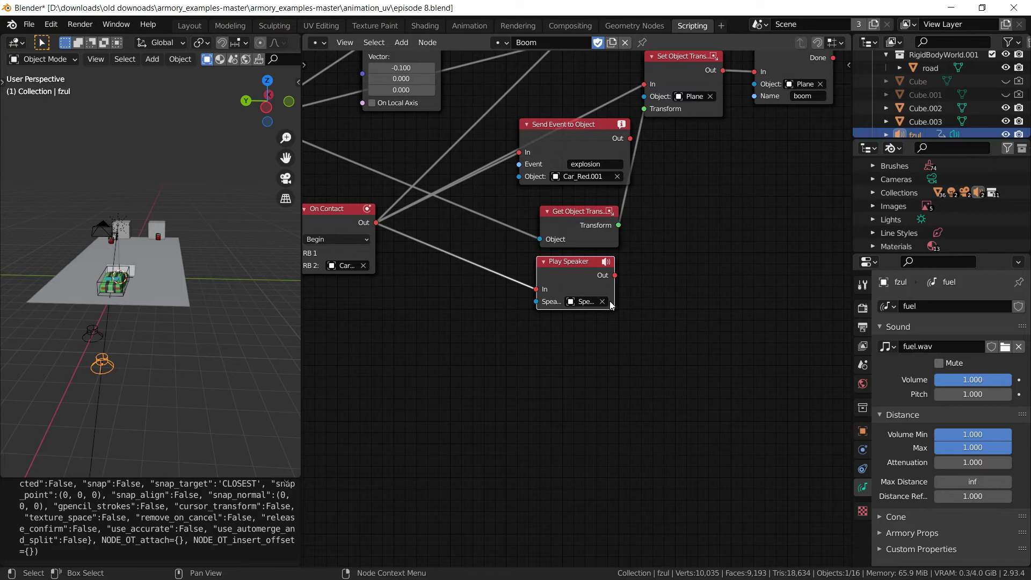
Return to the Layout workspace and orbit around the road, car and Jerrycan.001
left_click(189, 25)
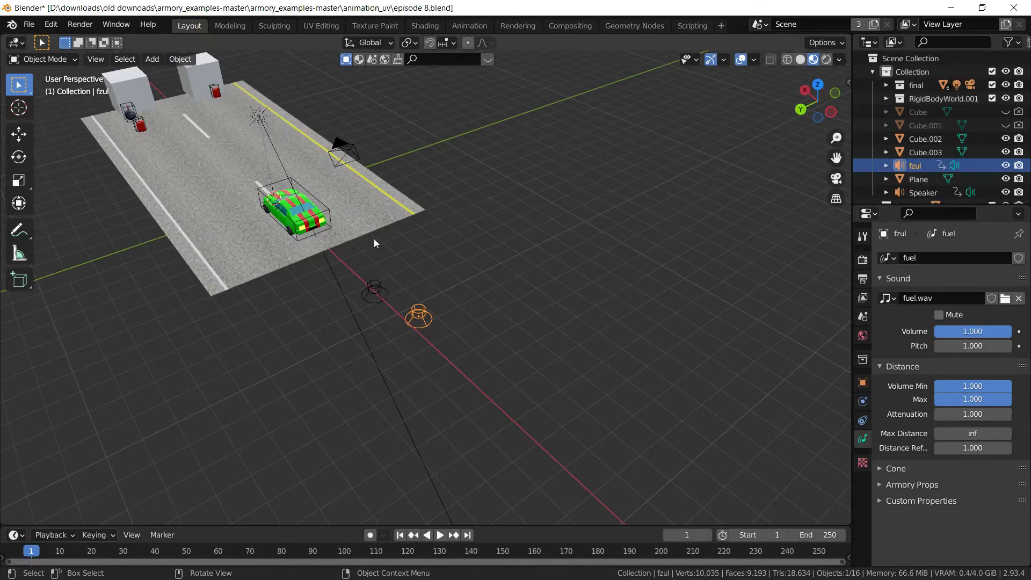
middle_click_drag(472, 339, 299, 299)
middle_click_drag(483, 313, 245, 379)
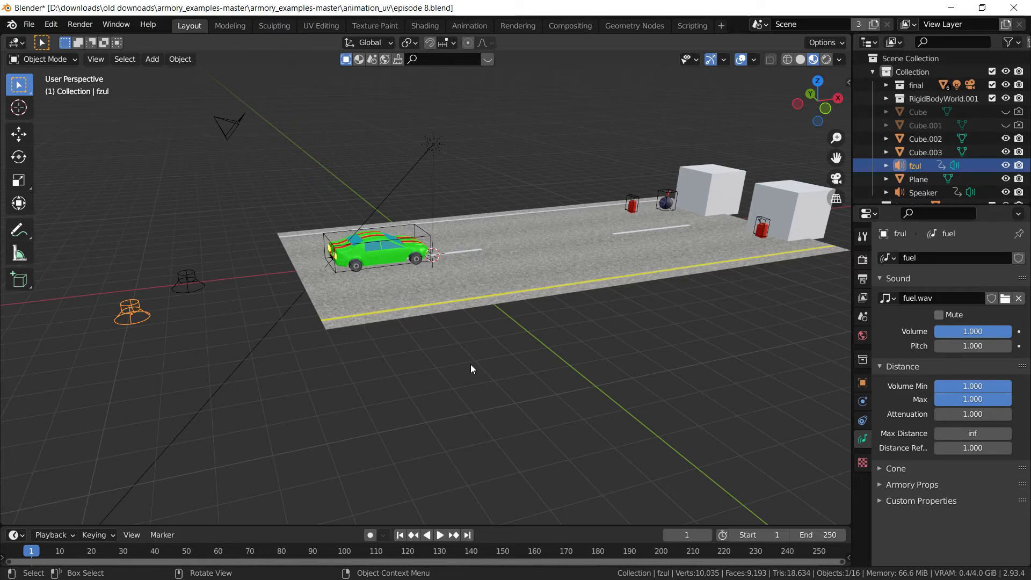
middle_click_drag(470, 364, 542, 392)
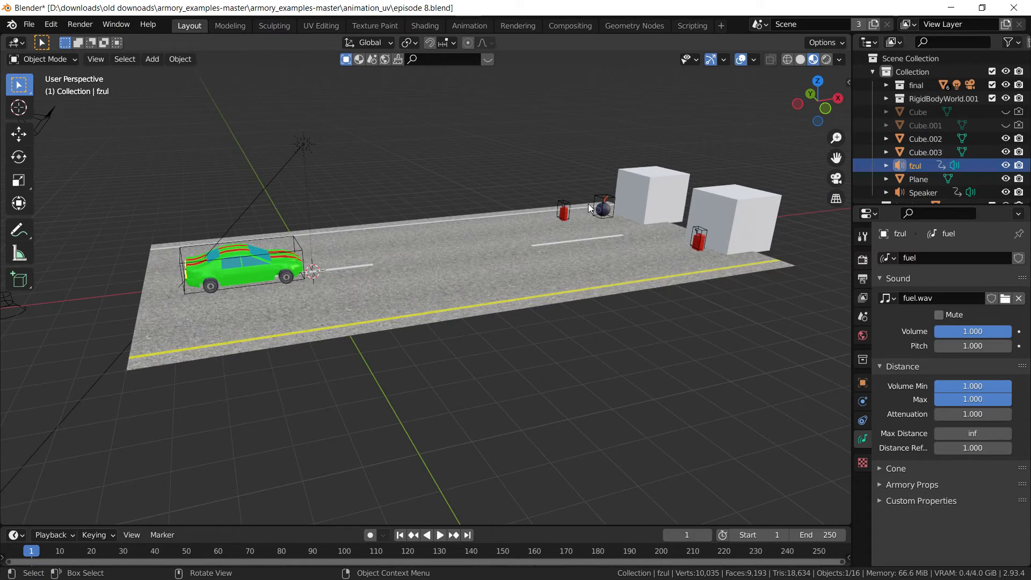
left_click(567, 214)
scroll(518, 369, "down", 4)
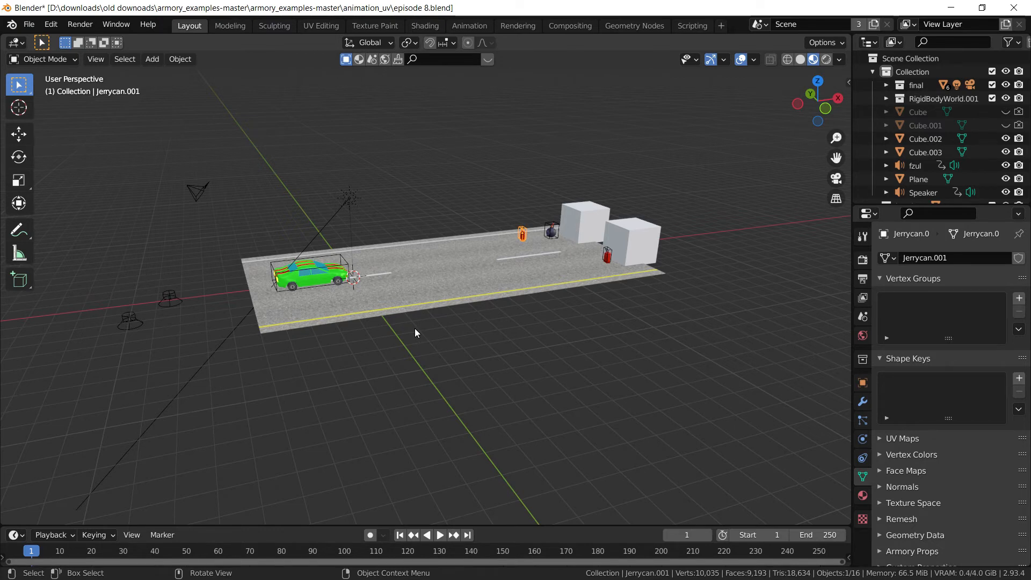
scroll(462, 346, "up", 1)
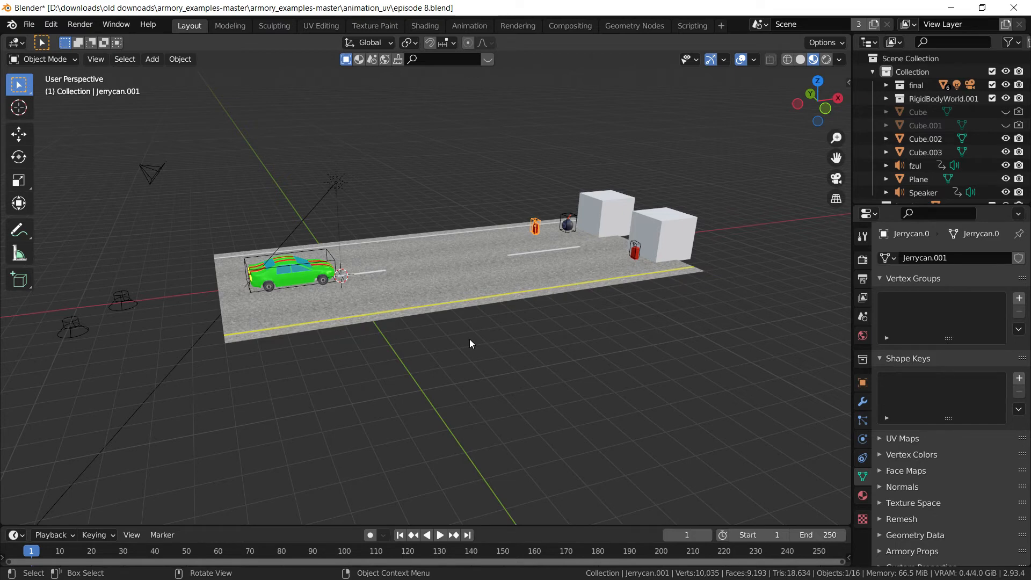
Check the Speaker, fzul speaker, green car and Jerrycan.001 by selecting each, leaving them unmoved
left_click(127, 302)
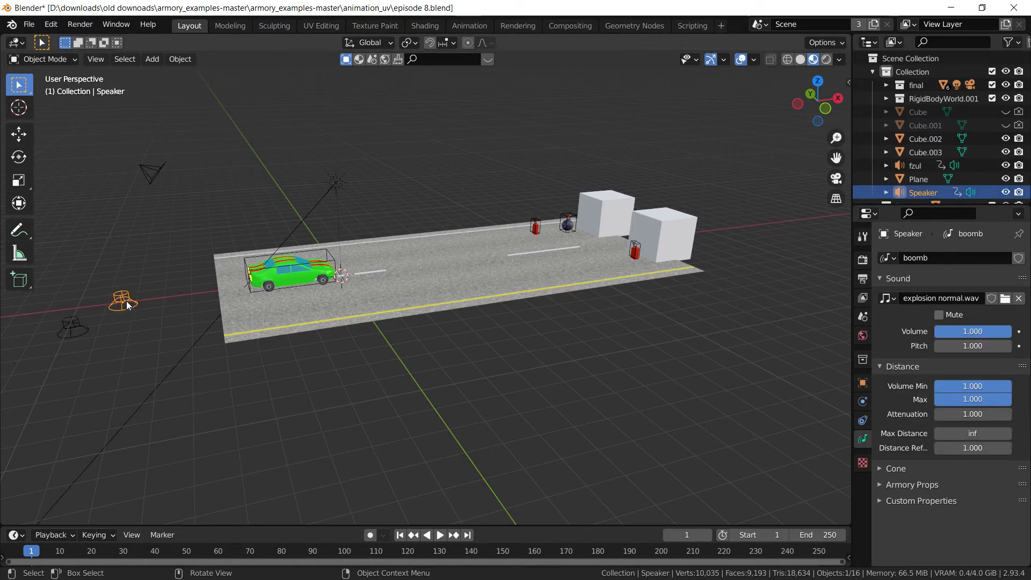
left_click(83, 324)
left_click(297, 273)
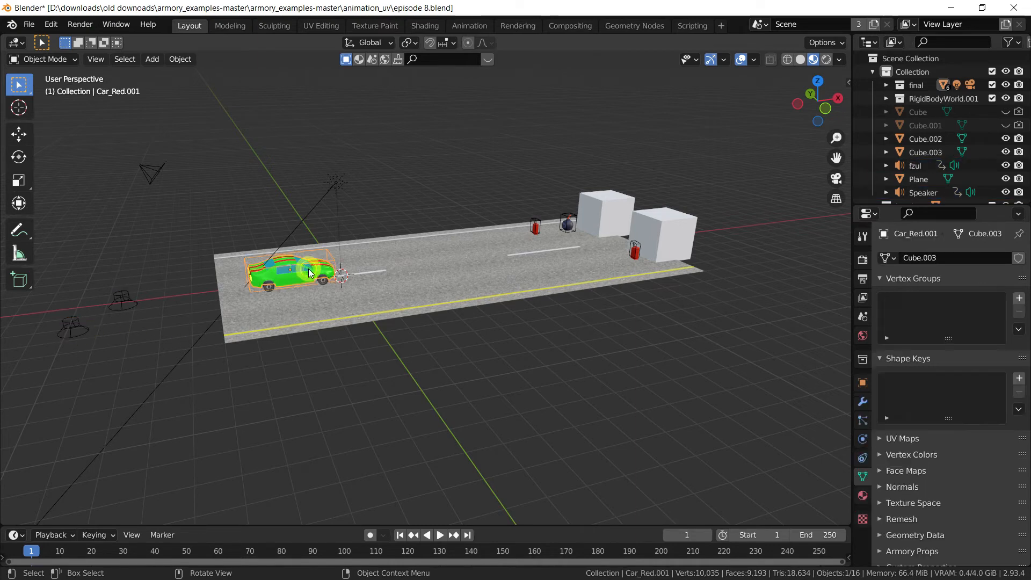
key("g")
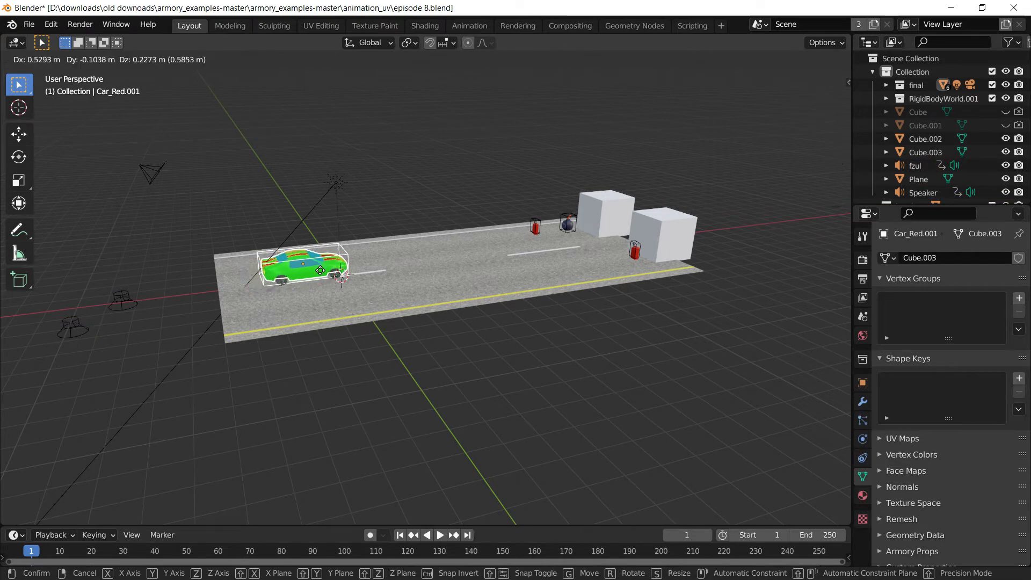
right_click(474, 262)
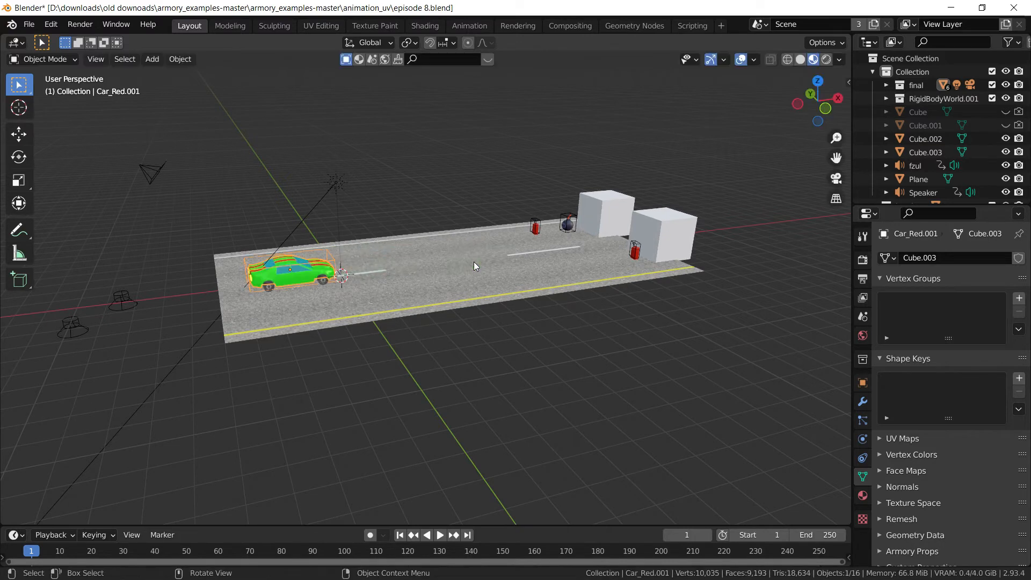
left_click(536, 232)
middle_click_drag(626, 285, 614, 266)
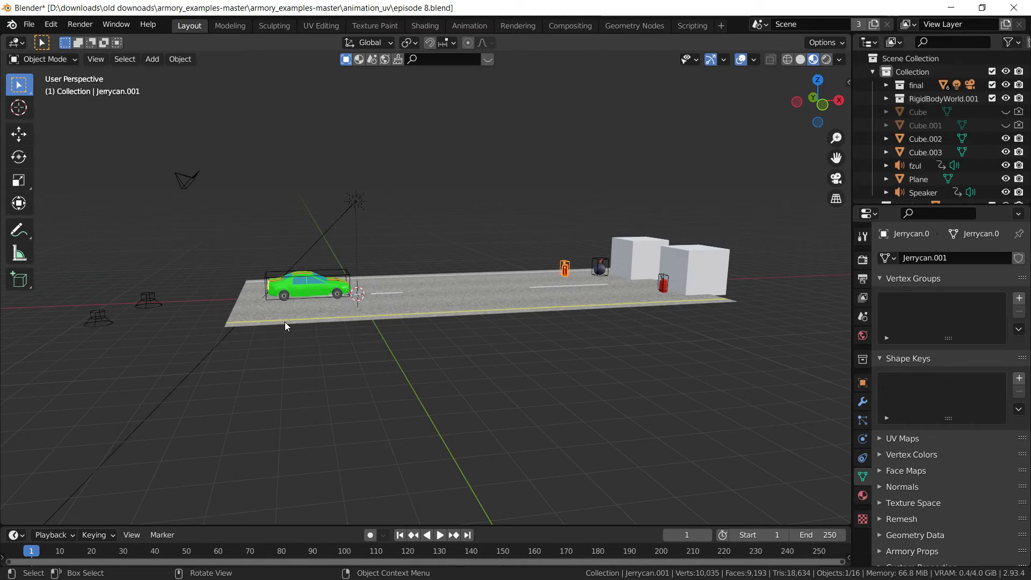
Move the fzul speaker further left, leaving the BOOM object in place
left_click(99, 317)
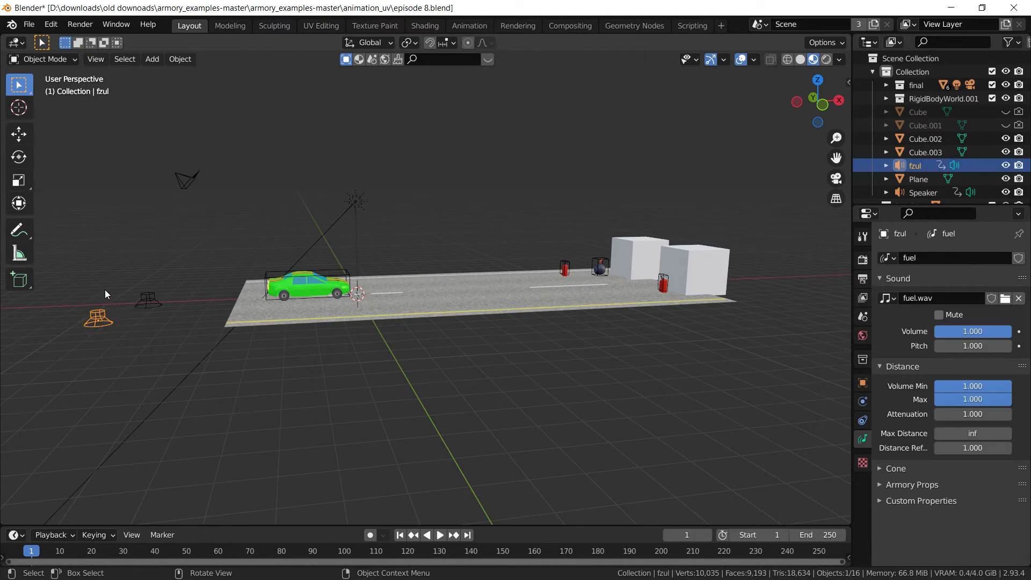
key("g")
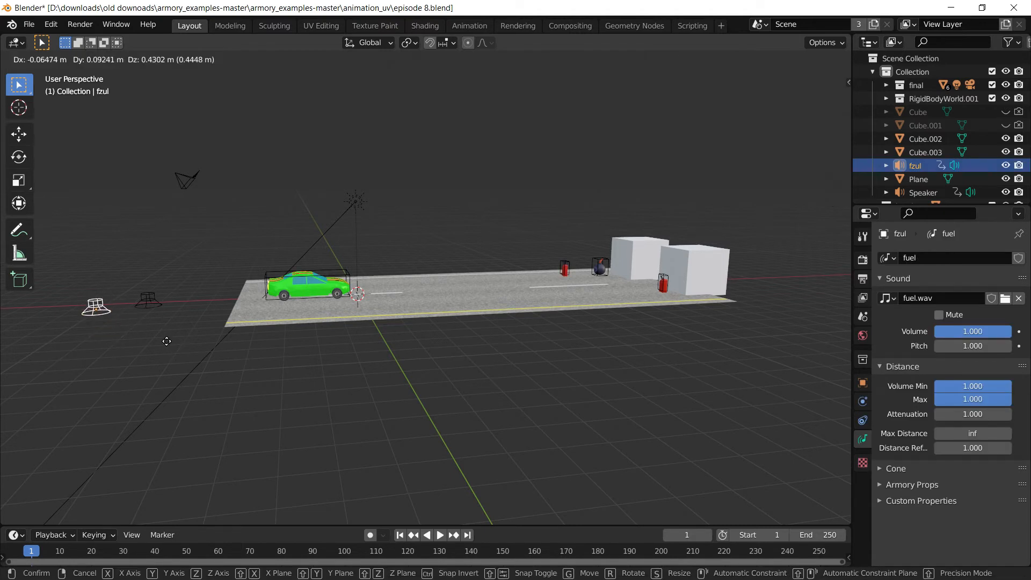
left_click(156, 342)
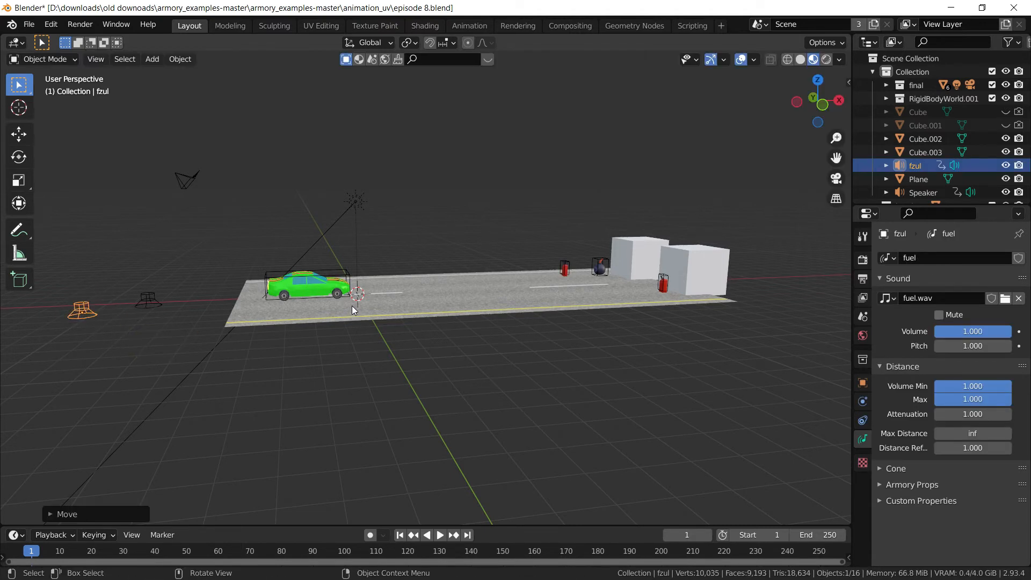
left_click(597, 264)
key("g")
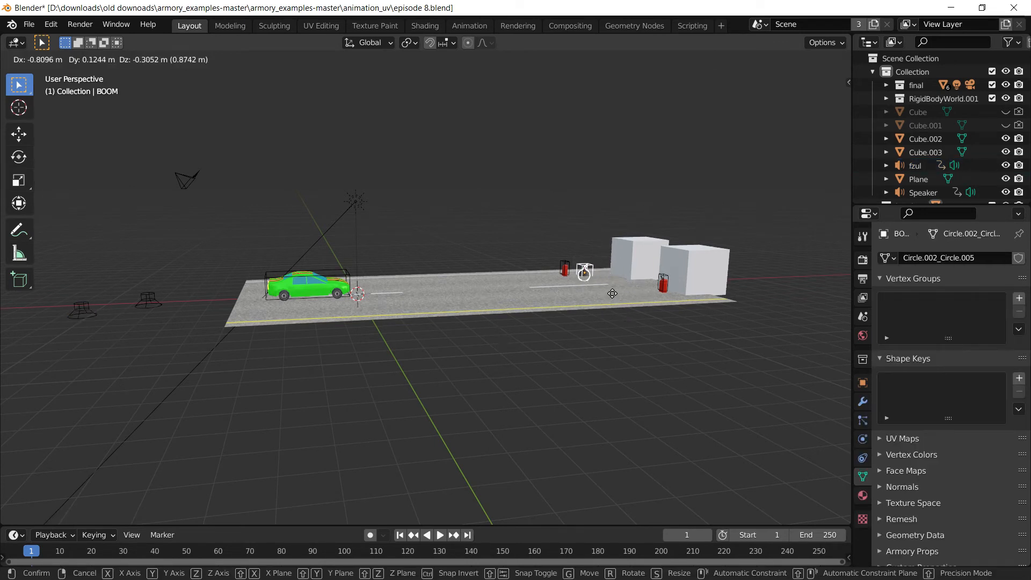
right_click(612, 294)
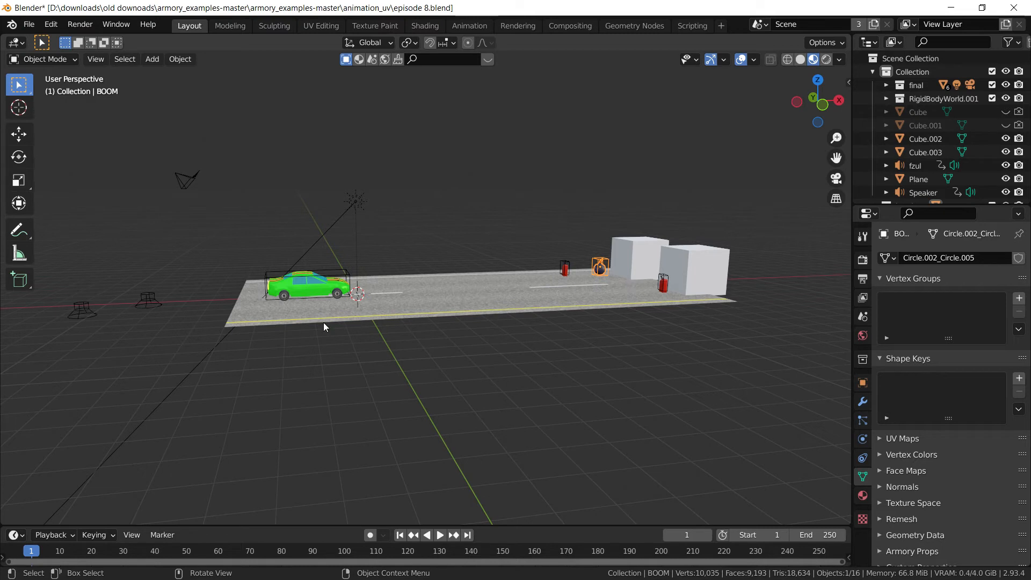
Raise the Speaker object and hide it, then reselect the fzul speaker
left_click(140, 305)
key("g")
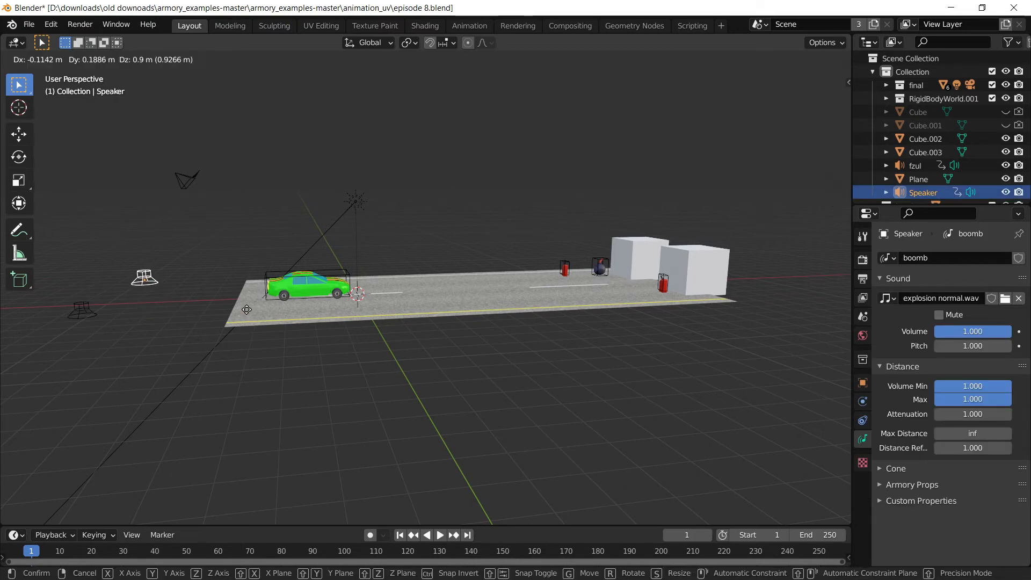
left_click(249, 320)
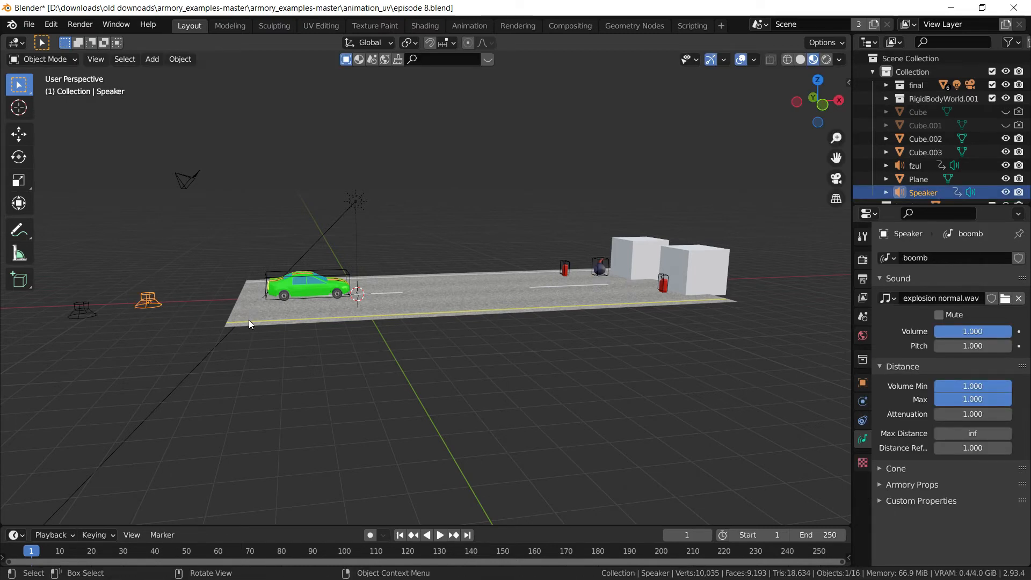
key("h")
left_click(83, 310)
key("g")
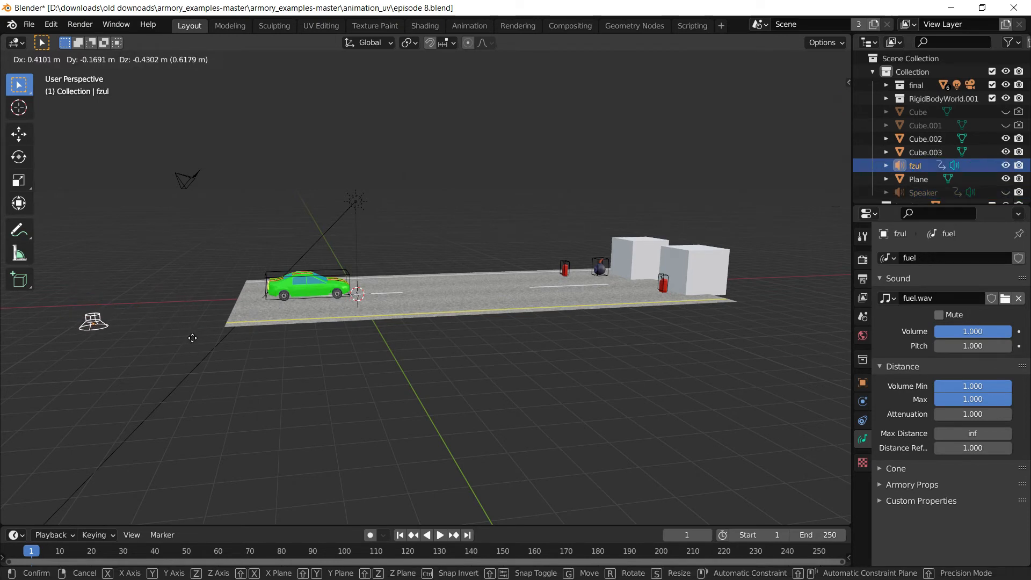
key("Escape")
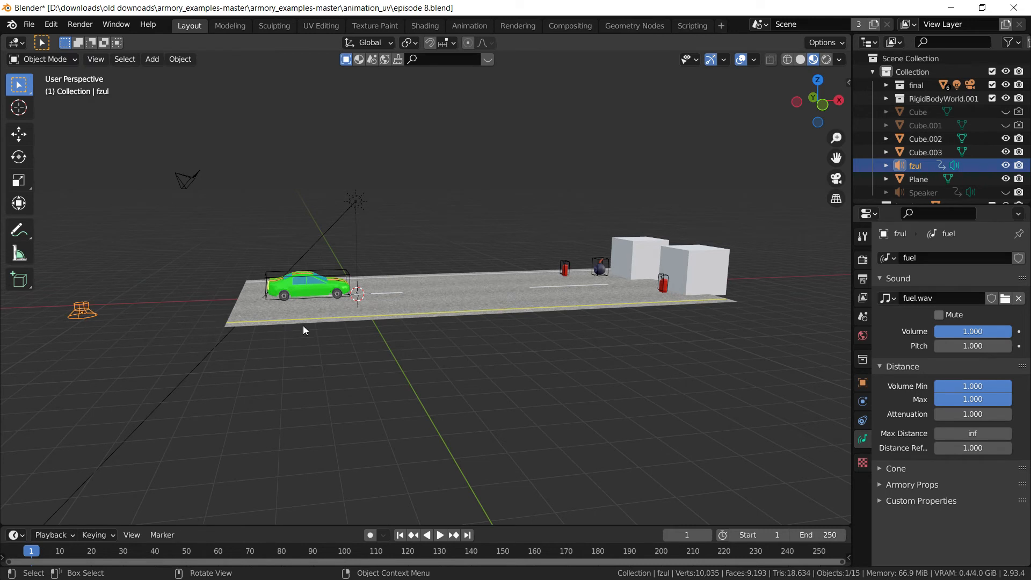
left_click(564, 268)
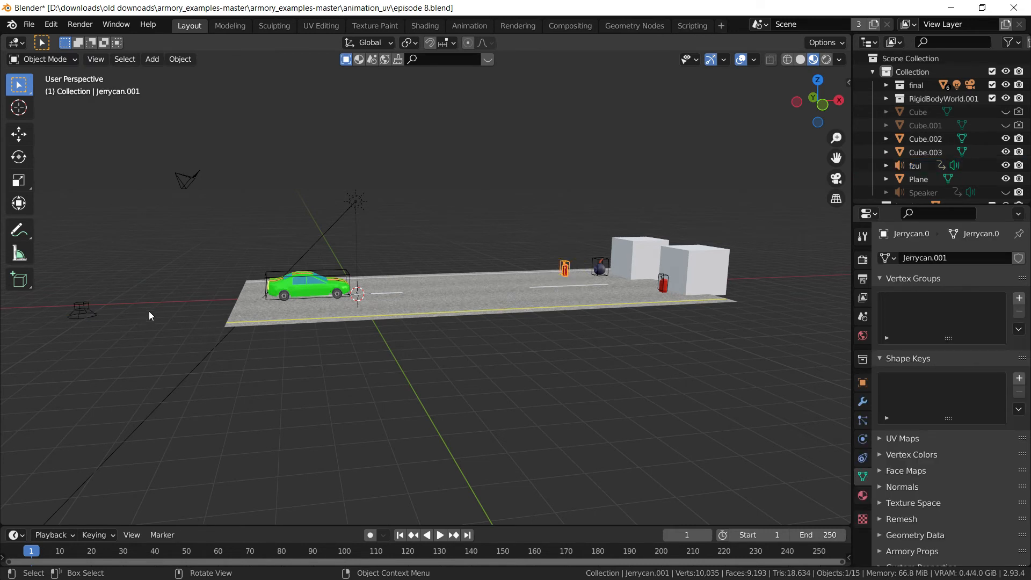
left_click(89, 310)
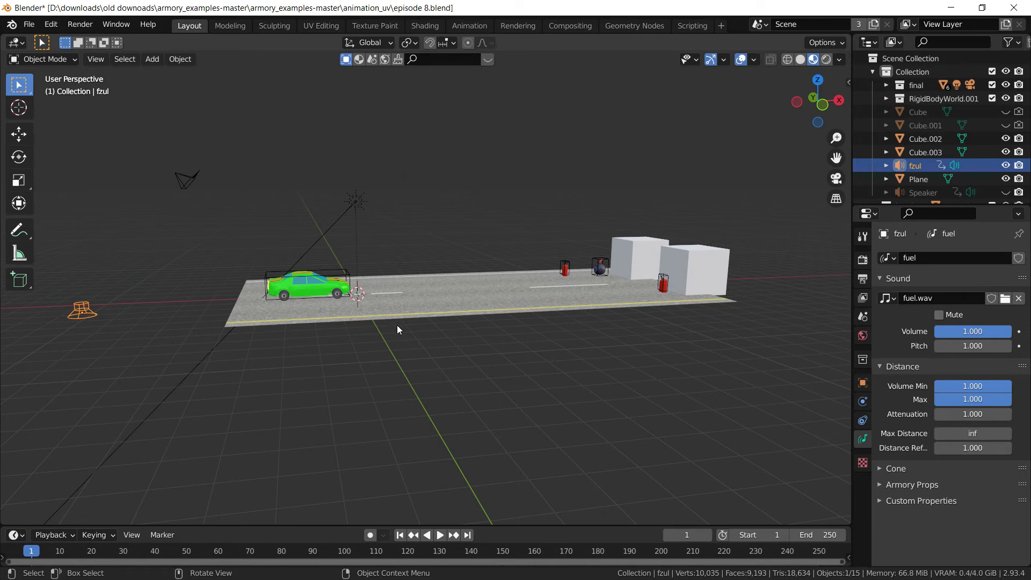
Unhide everything, re-hide wall boxes Cube.001 and Cube, and select the fzul speaker
key("alt+h")
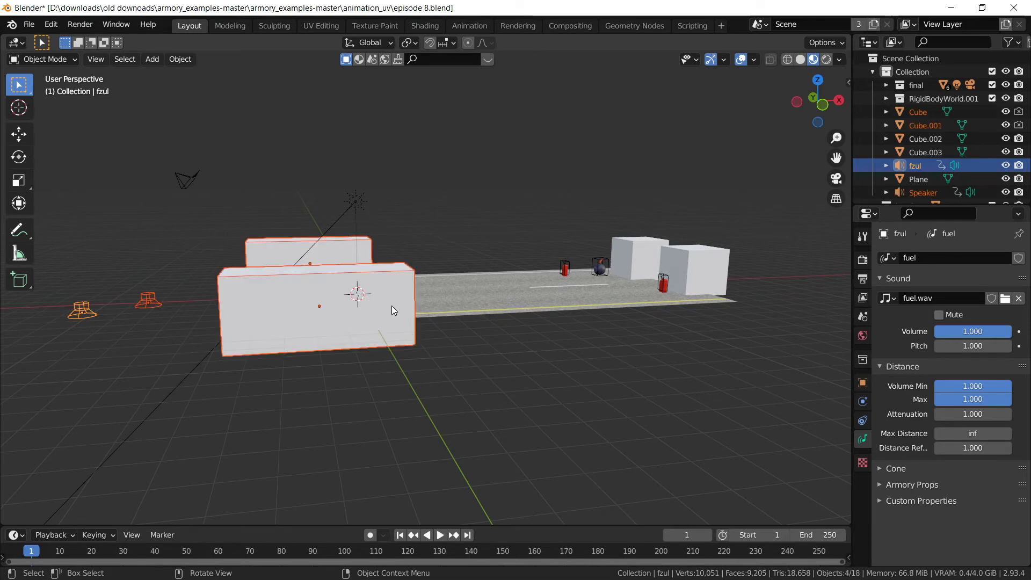
middle_click_drag(391, 305, 407, 343)
left_click(425, 342)
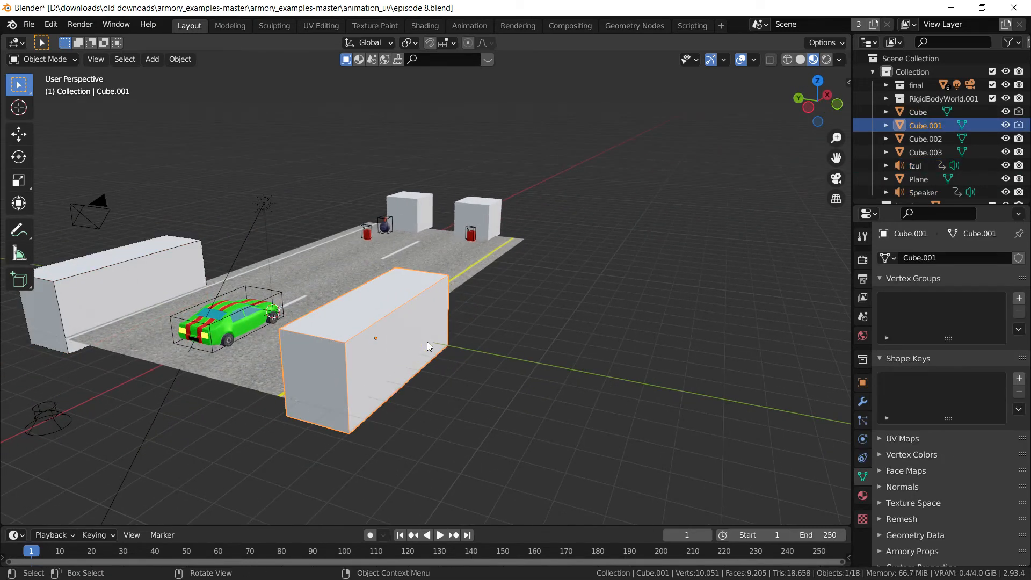
key("h")
left_click(166, 263)
key("h")
middle_click_drag(192, 269, 502, 314)
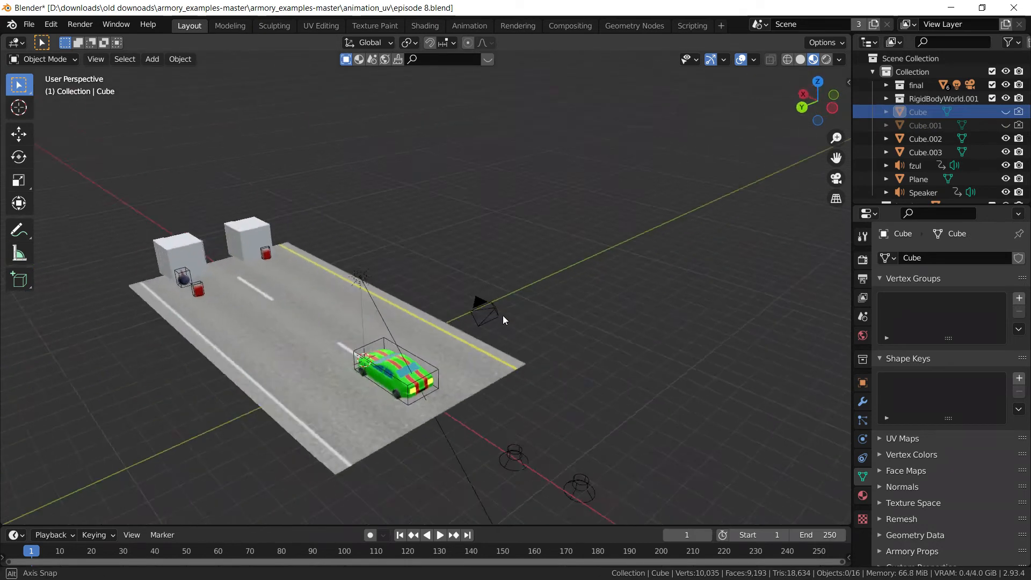
scroll(503, 315, "down", 3)
left_click(573, 406)
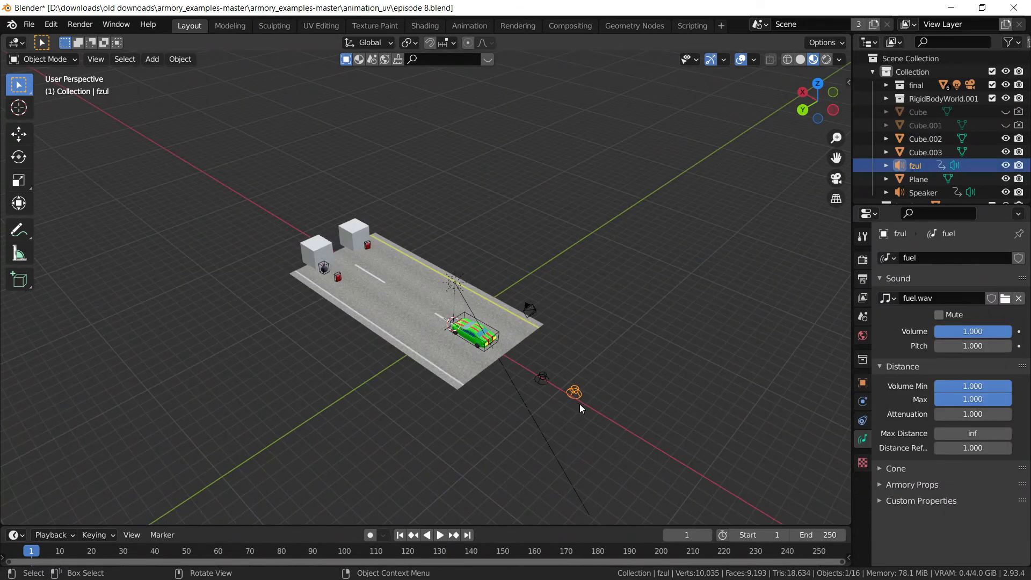
Duplicate the fzul speaker beside the original and load alabama.wav as the copy's sound
key("shift+a")
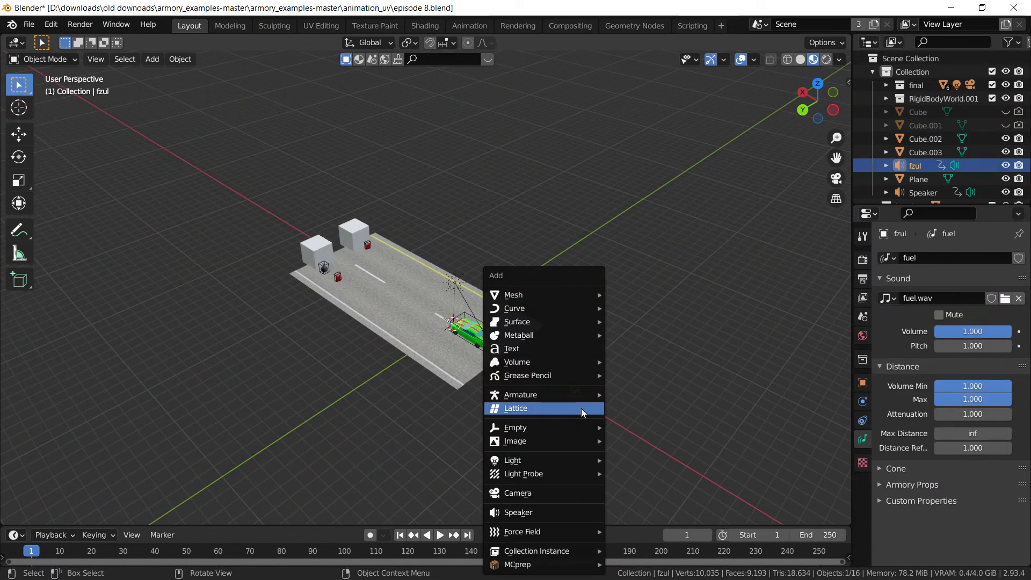
key("shift+d")
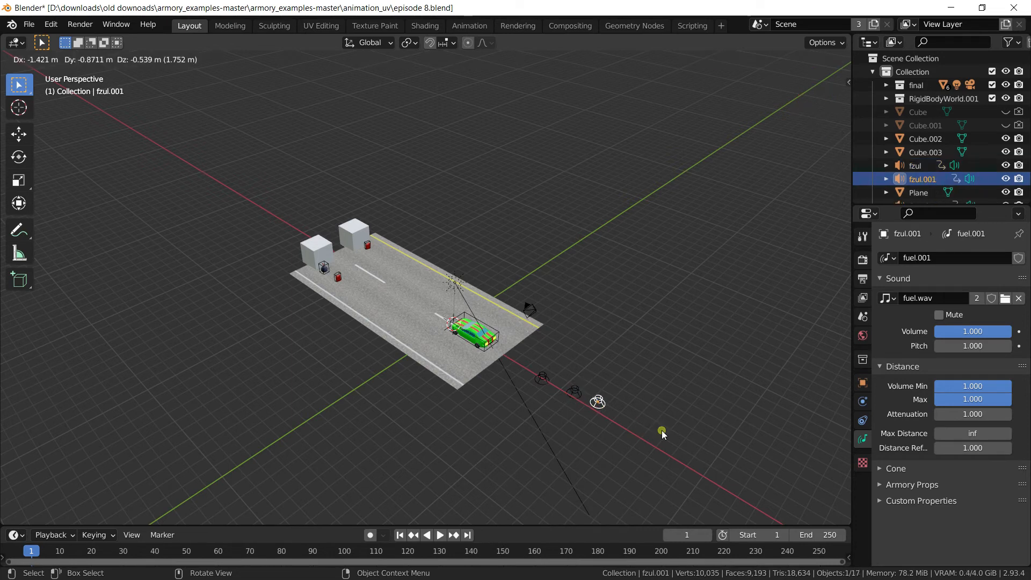
left_click(662, 431)
left_click(1004, 298)
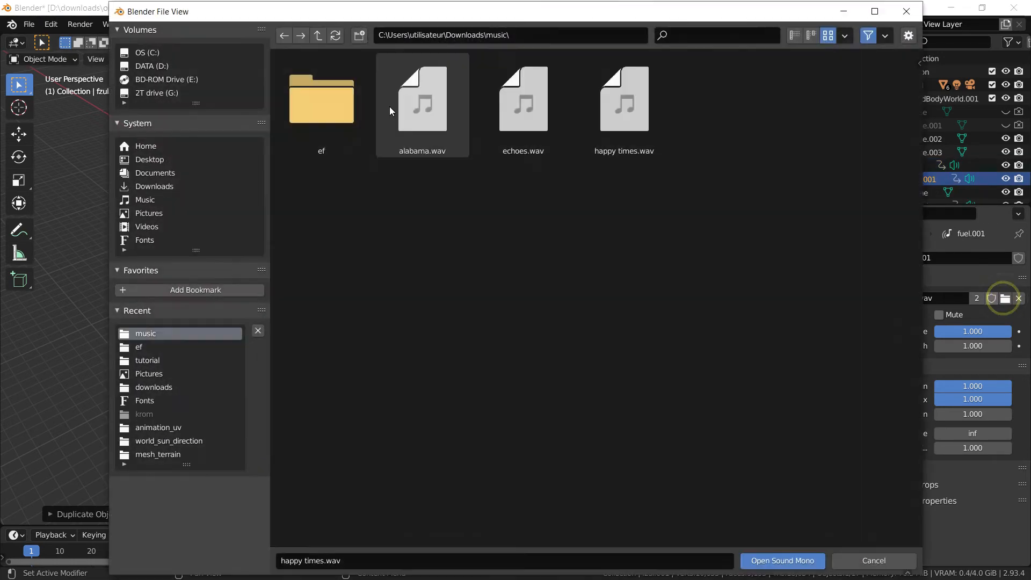
left_click(444, 138)
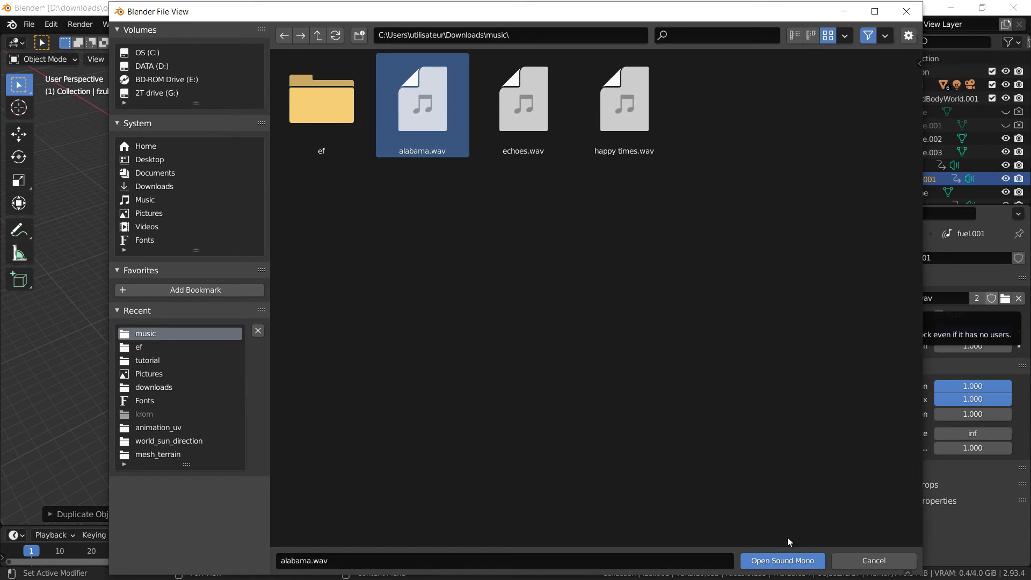
left_click(795, 556)
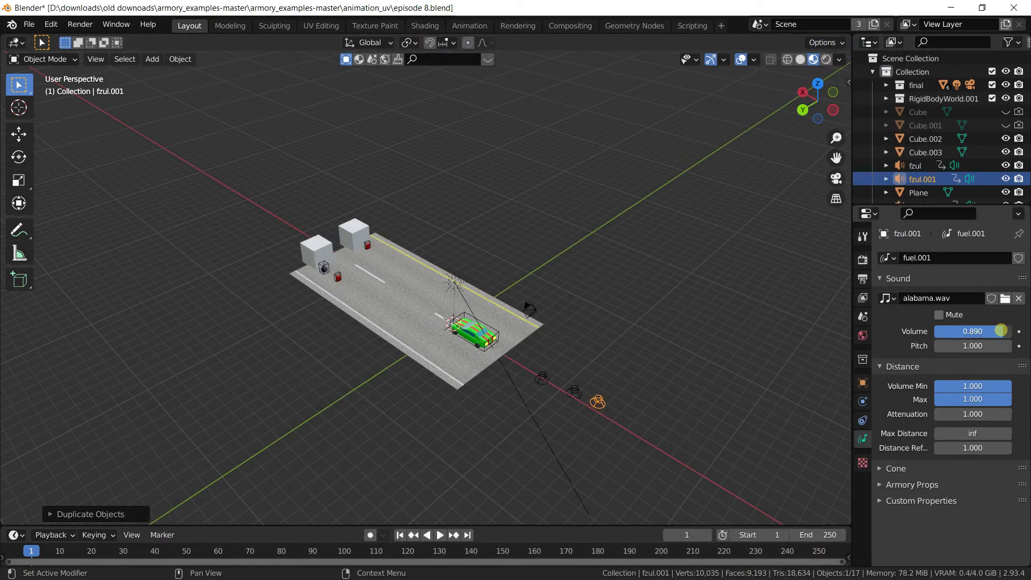
Set the music speaker to volume 0.171 with Play on Start and Loop enabled
left_click_drag(1003, 332, 941, 334)
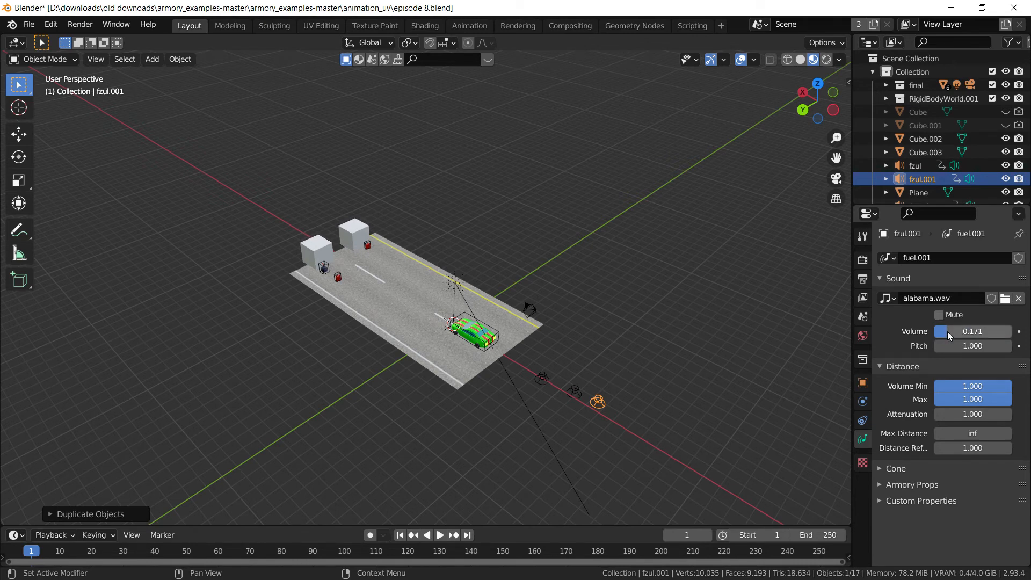
left_click(910, 484)
left_click(973, 504)
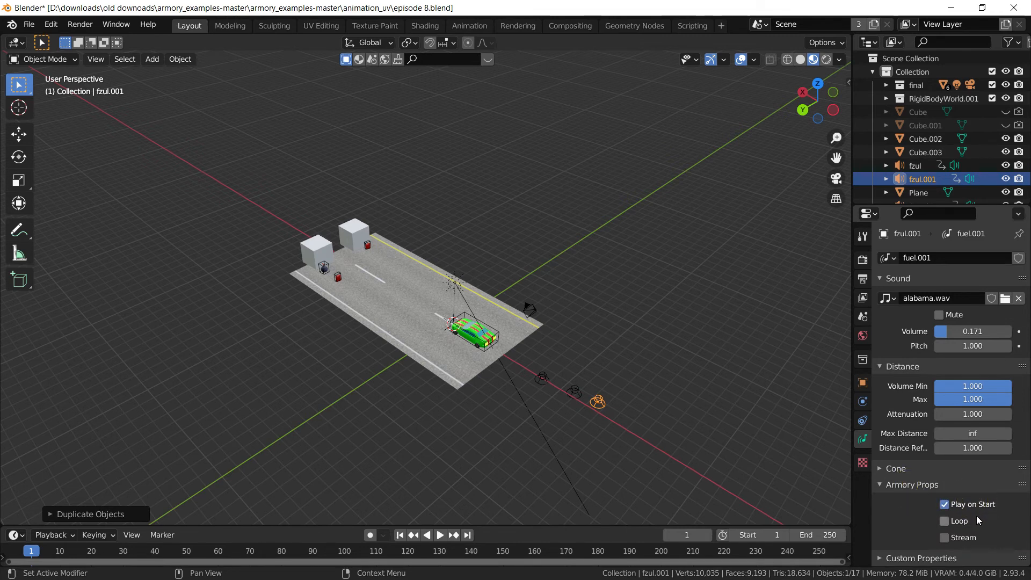
left_click(958, 522)
Clean the project in the Armory Player render settings and launch the game
left_click(862, 259)
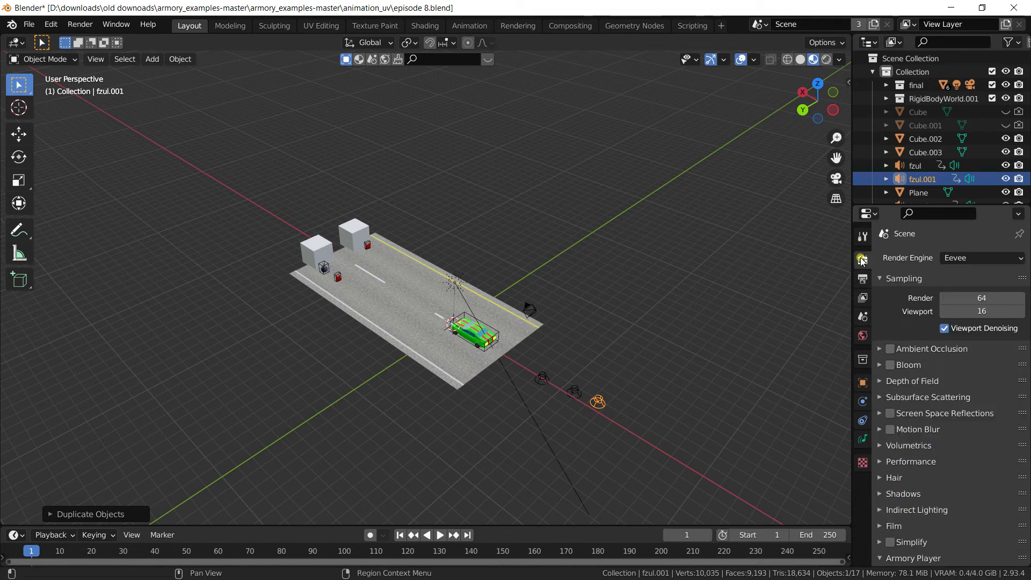
scroll(942, 403, "down", 5)
left_click(970, 493)
left_click(951, 489)
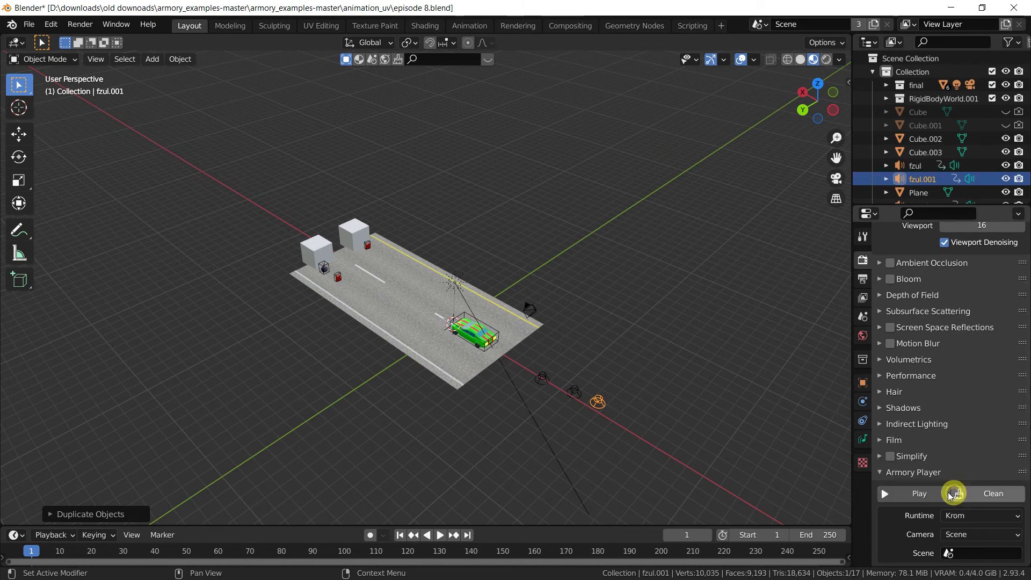
left_click(916, 493)
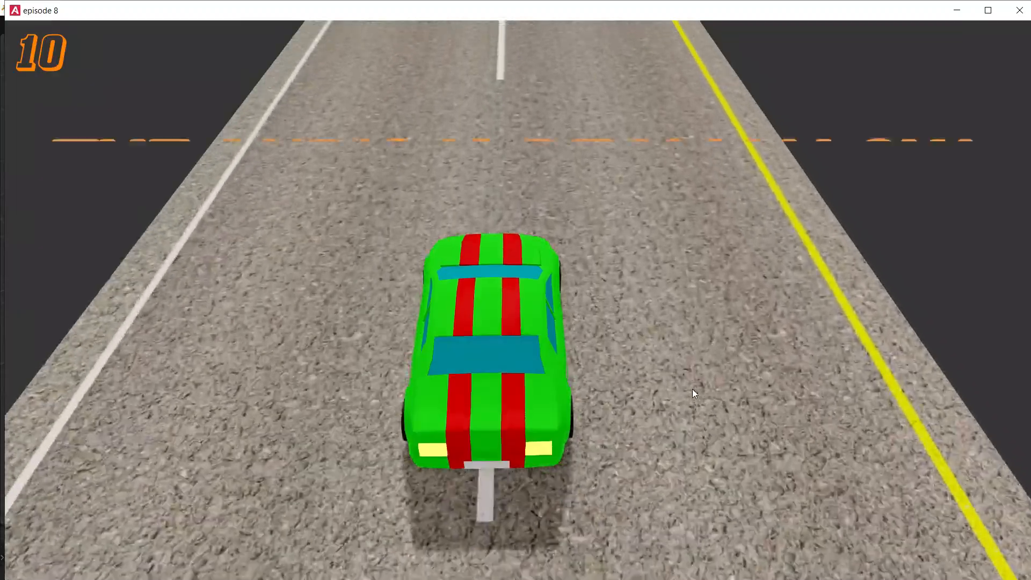
Steer the car left and right, collecting fuel cans to reach 13 and hitting a bomb
key("Left")
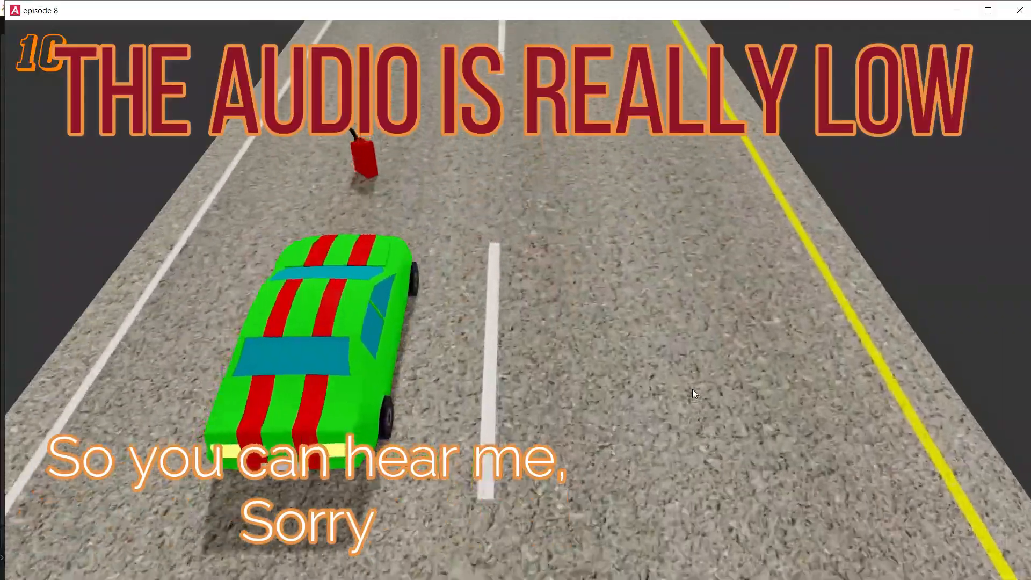
key("Right")
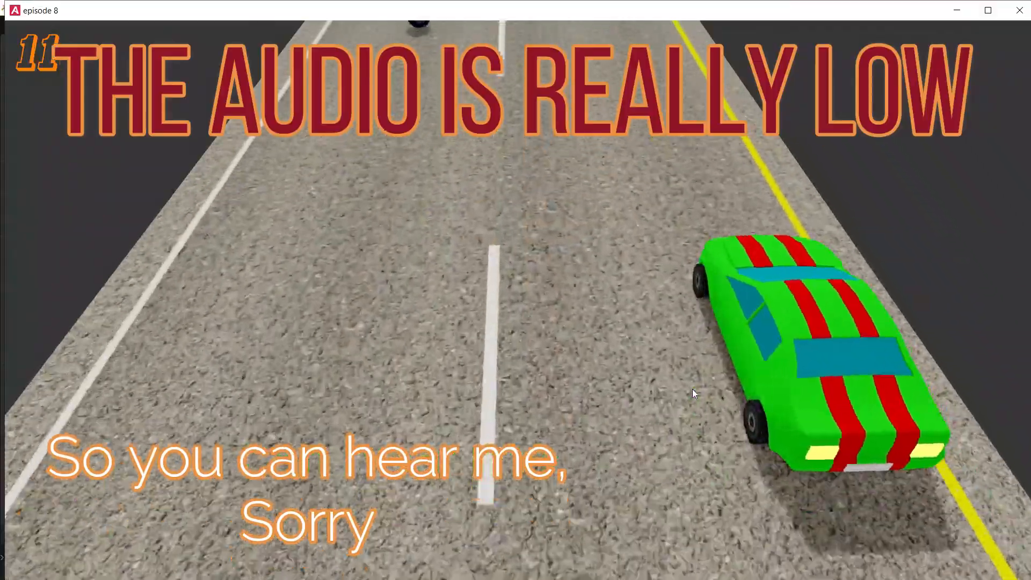
key("Left")
key("Right")
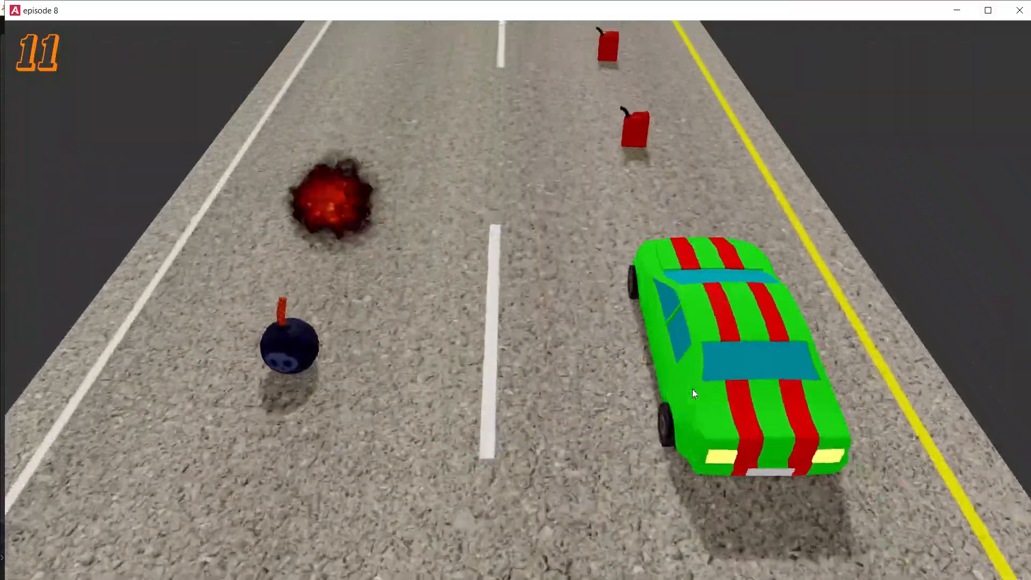
key("Left")
key("Right")
key("Left")
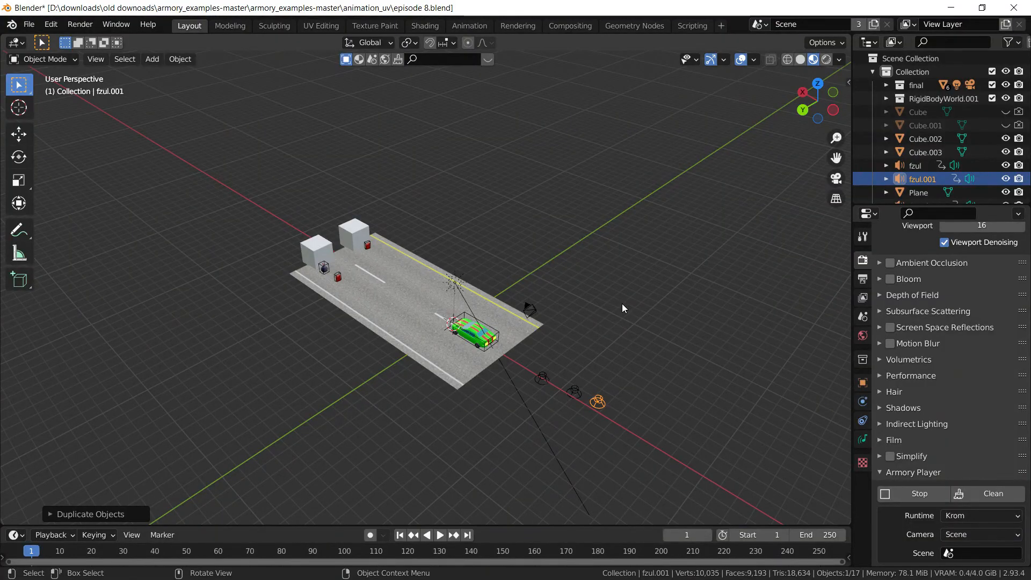
Lower the fzul.001 alabama.wav volume from 0.171 to 0.062
middle_click_drag(632, 323, 522, 298)
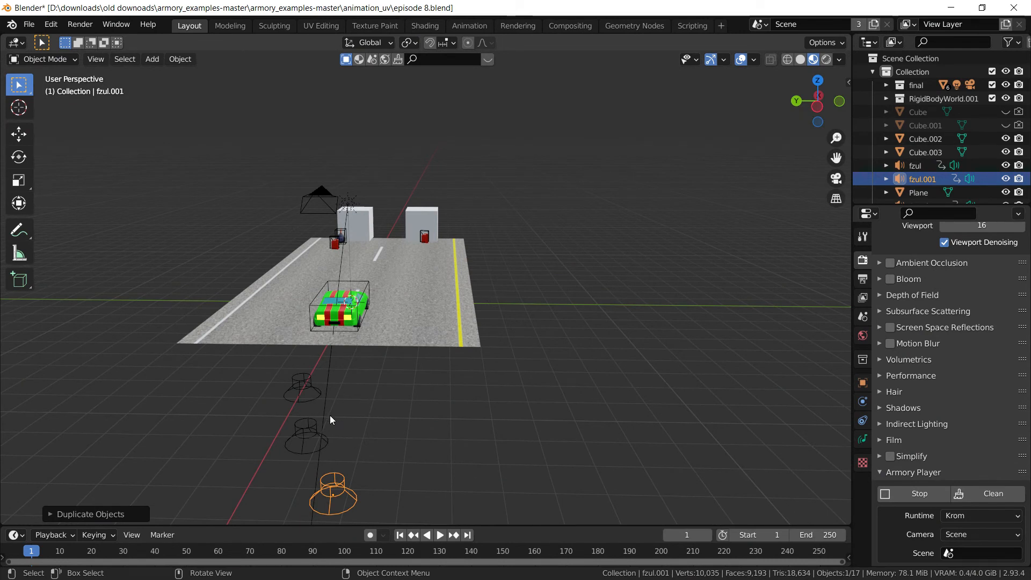
left_click(862, 439)
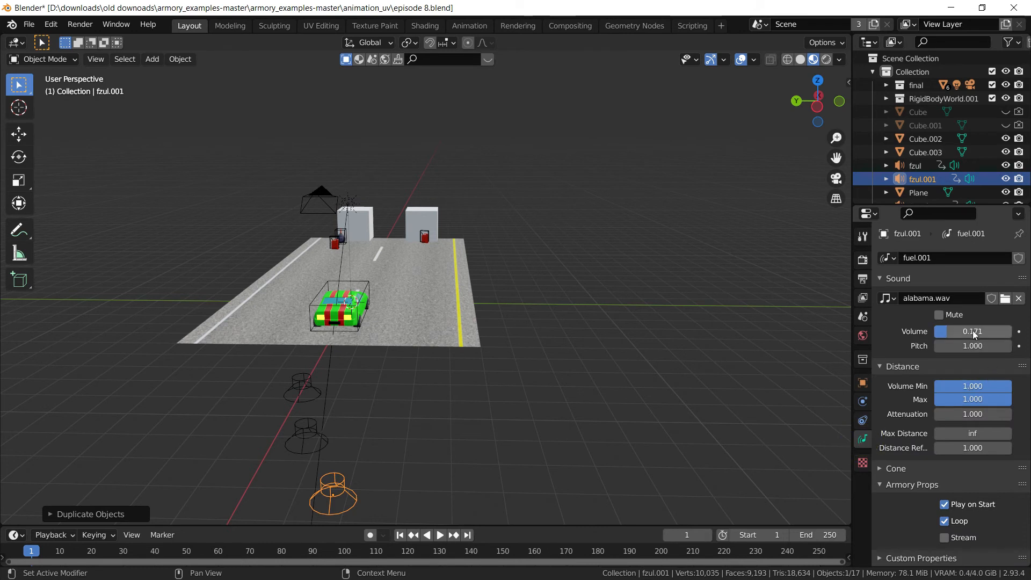
left_click_drag(974, 334, 966, 334)
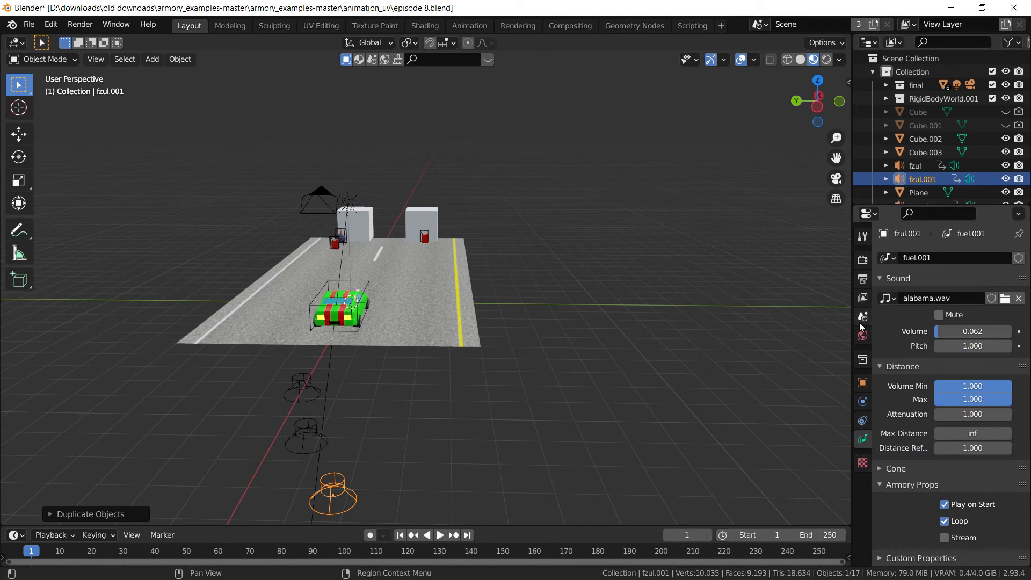
middle_click_drag(396, 340, 491, 379)
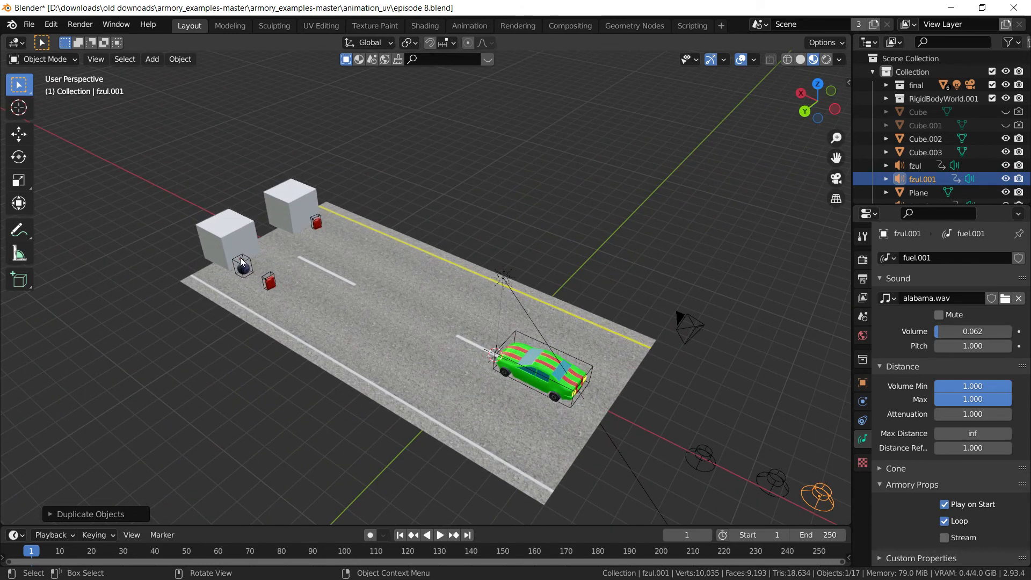
Select the BOOM bomb object beside the near box and close in on the car and road
left_click(256, 278)
left_click(246, 266)
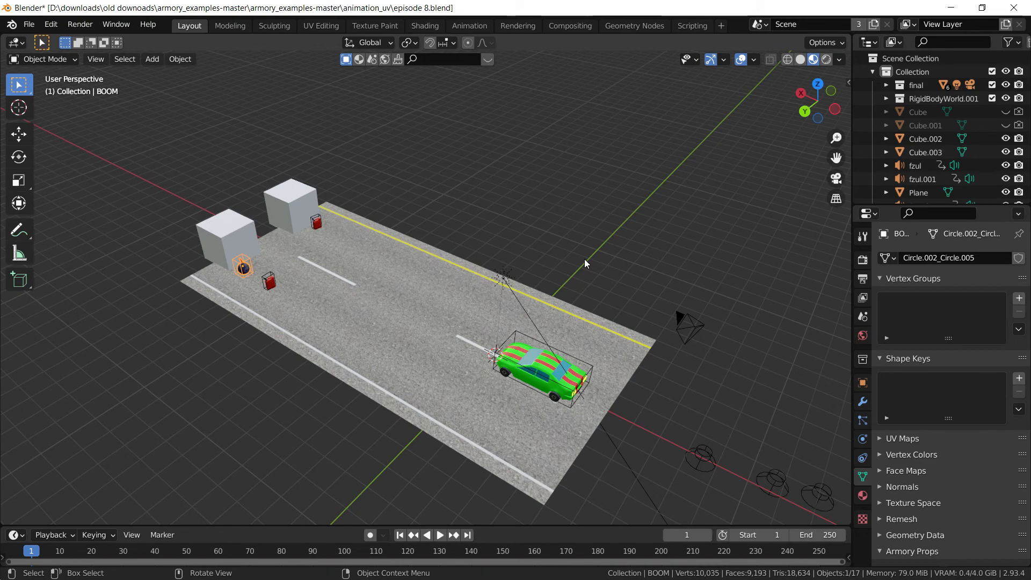
middle_click_drag(594, 265, 677, 209)
scroll(569, 287, "up", 4)
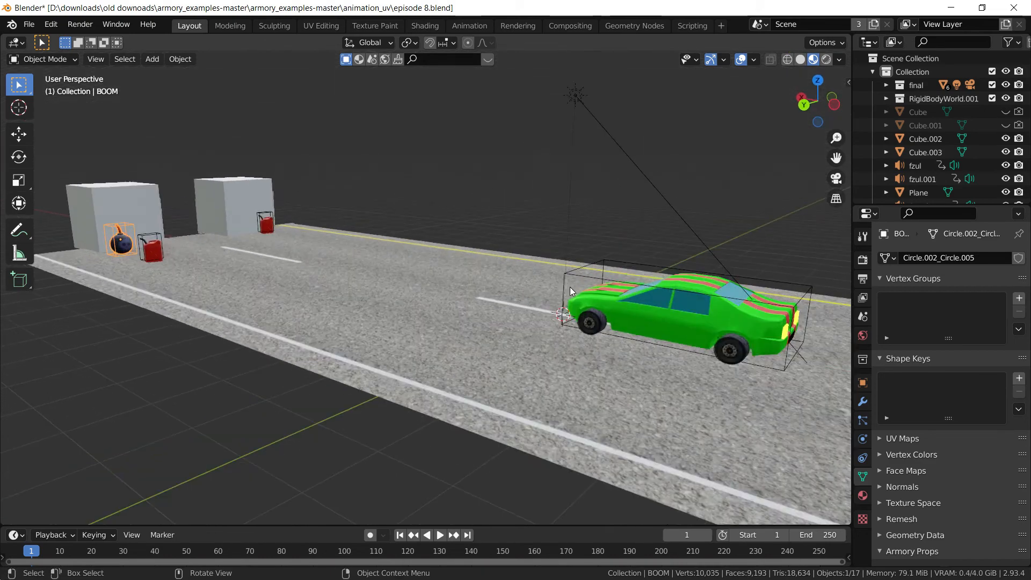
middle_click_drag(570, 287, 543, 320)
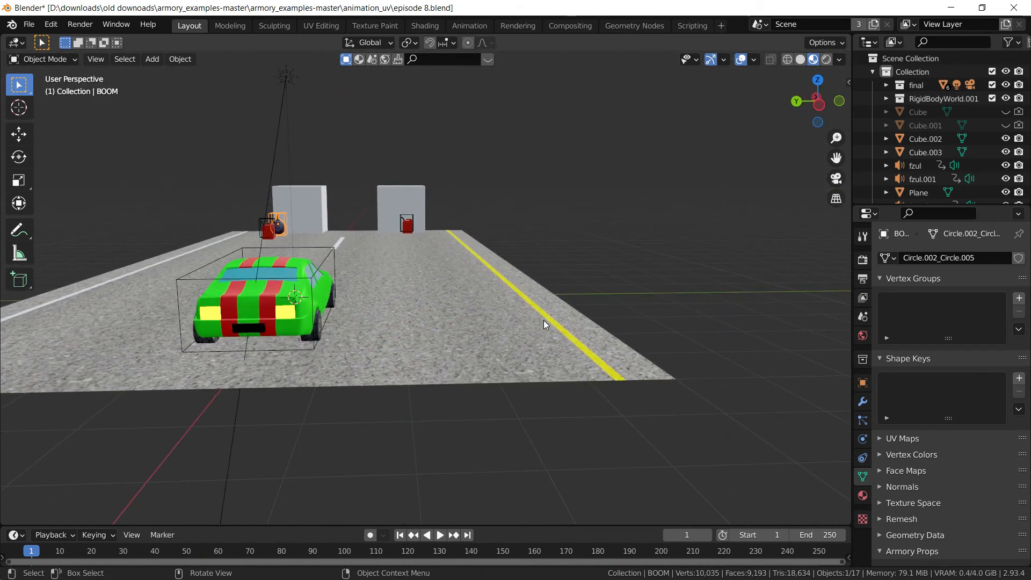